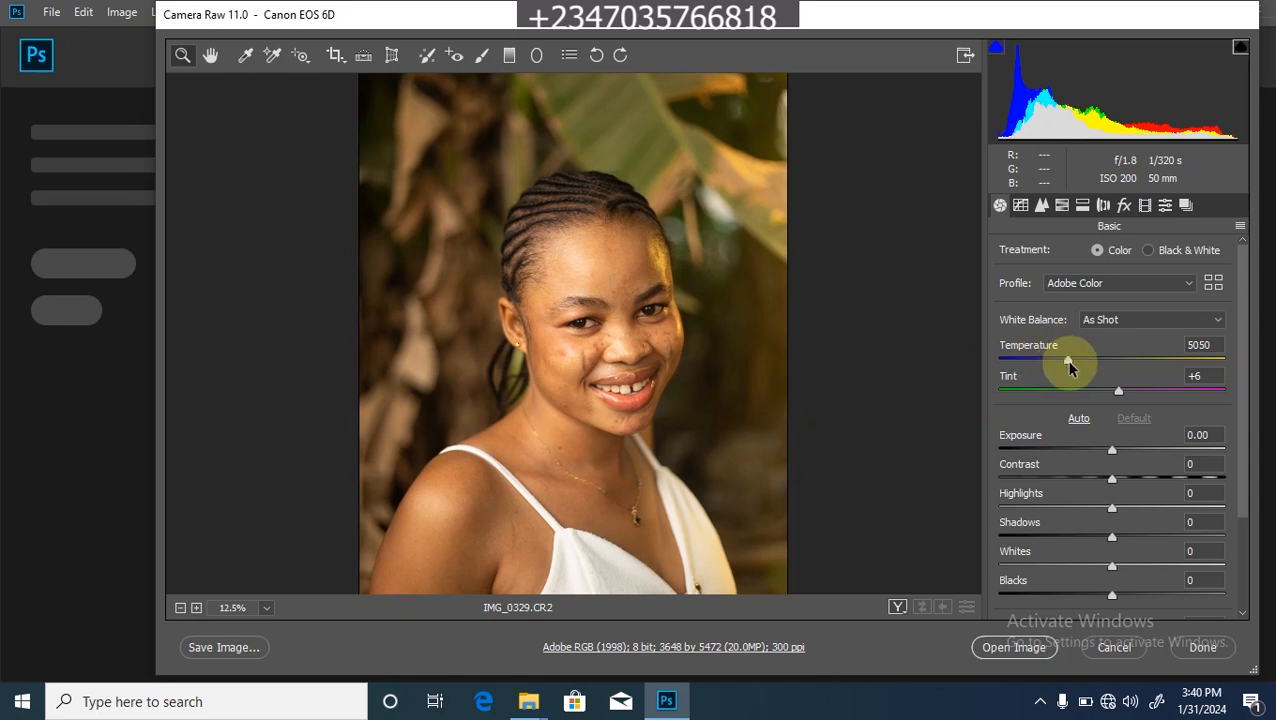
Set the photo's temperature to 4850, contrast to +9, highlights to -14, shadows to +10 and whites to -15.
left_click_drag(1068, 362, 1061, 362)
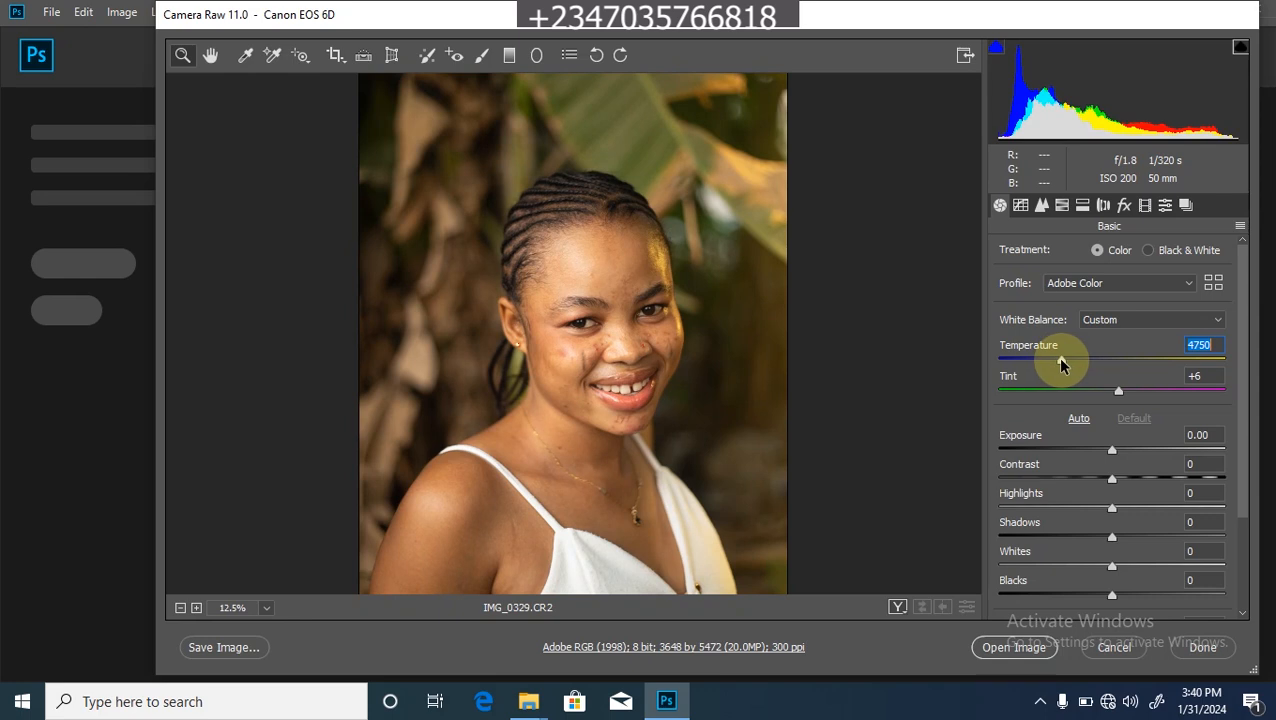
mouse_move(1062, 362)
left_mouse_down()
mouse_move(1076, 362)
mouse_move(1063, 367)
left_mouse_up()
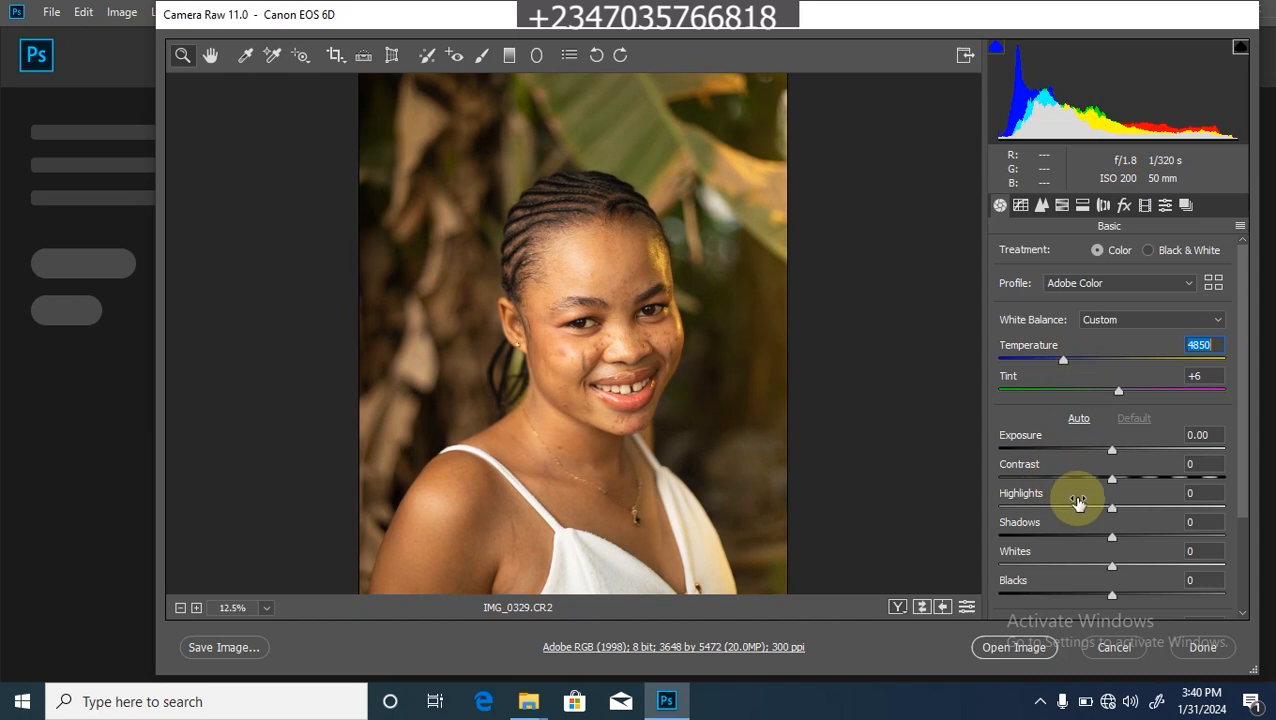
mouse_move(1113, 483)
left_mouse_down()
mouse_move(1128, 484)
mouse_move(1116, 468)
left_mouse_up()
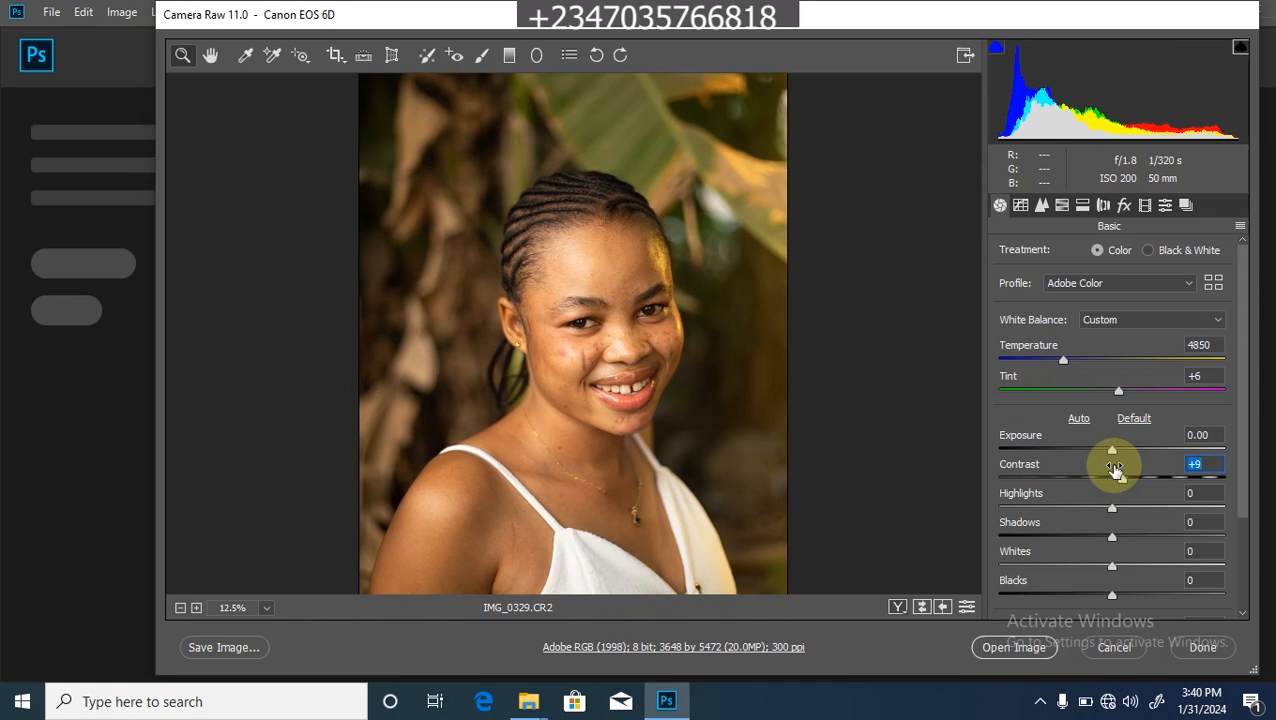
left_click_drag(1108, 507, 1092, 508)
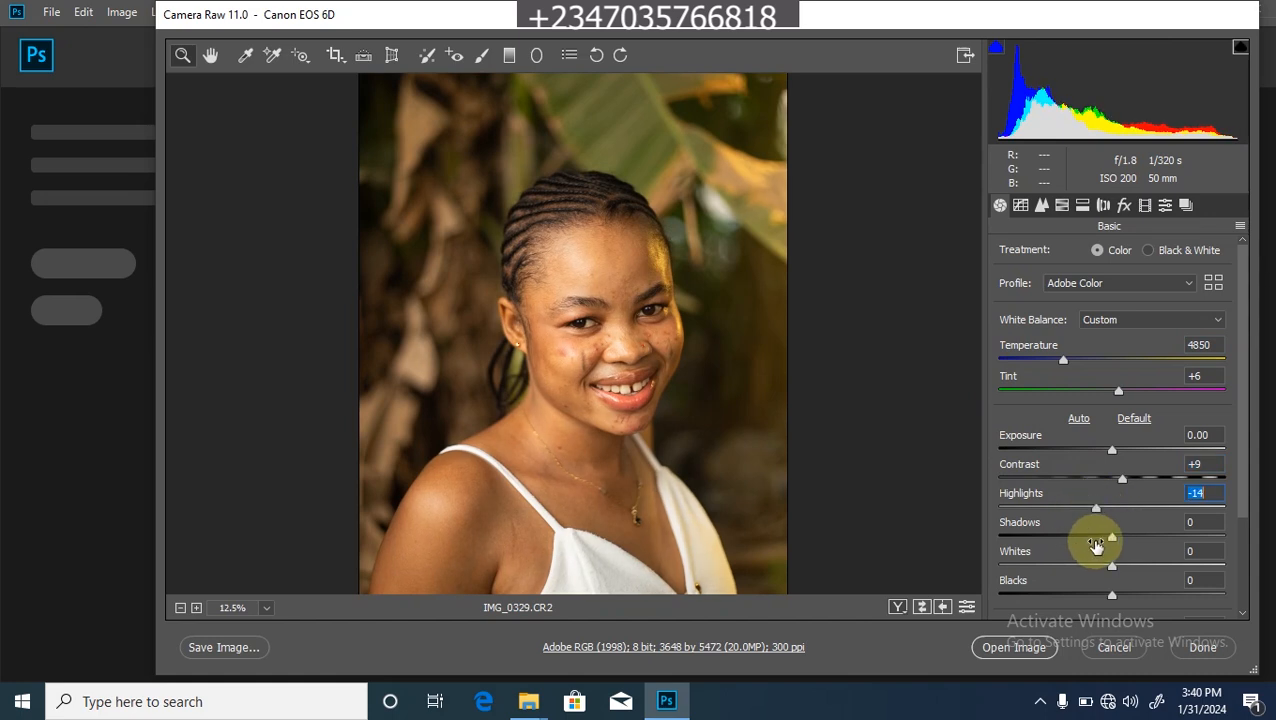
left_click_drag(1115, 540, 1094, 561)
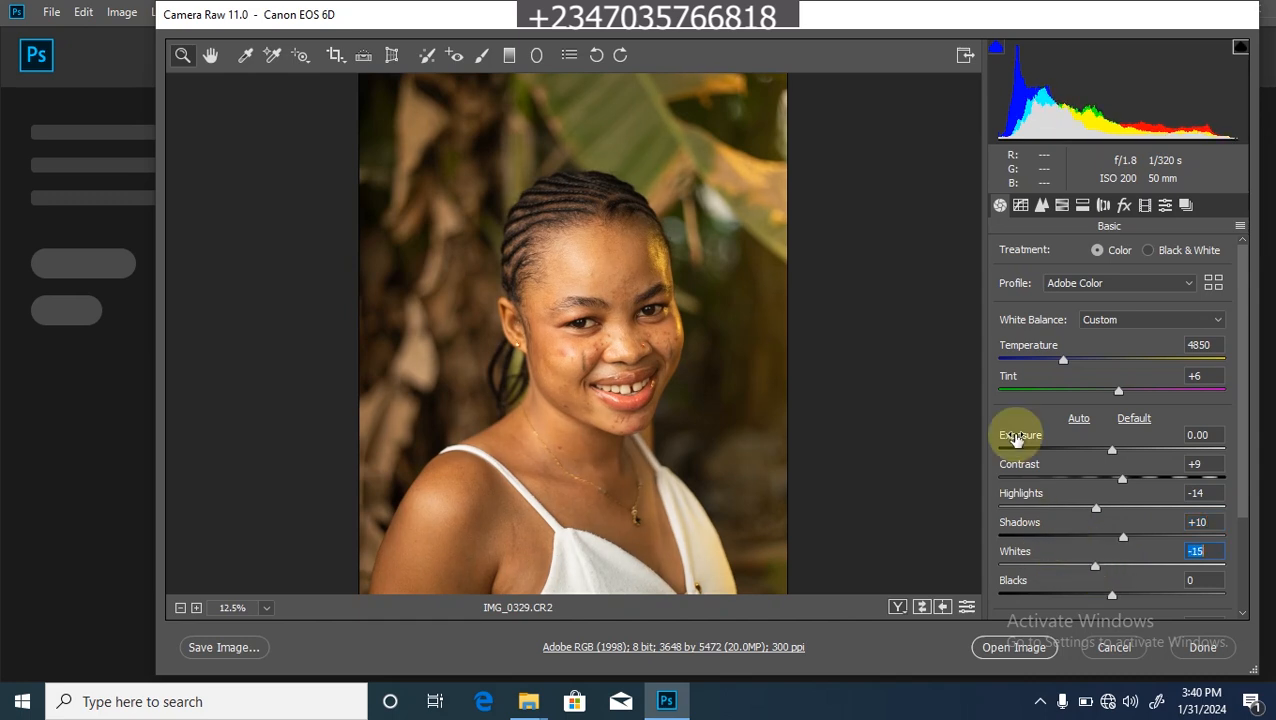
key("p")
key("p")
Try different clarity strengths while checking the facial skin, and set the photo's clarity to +4.
scroll(1233, 540, "down", 3)
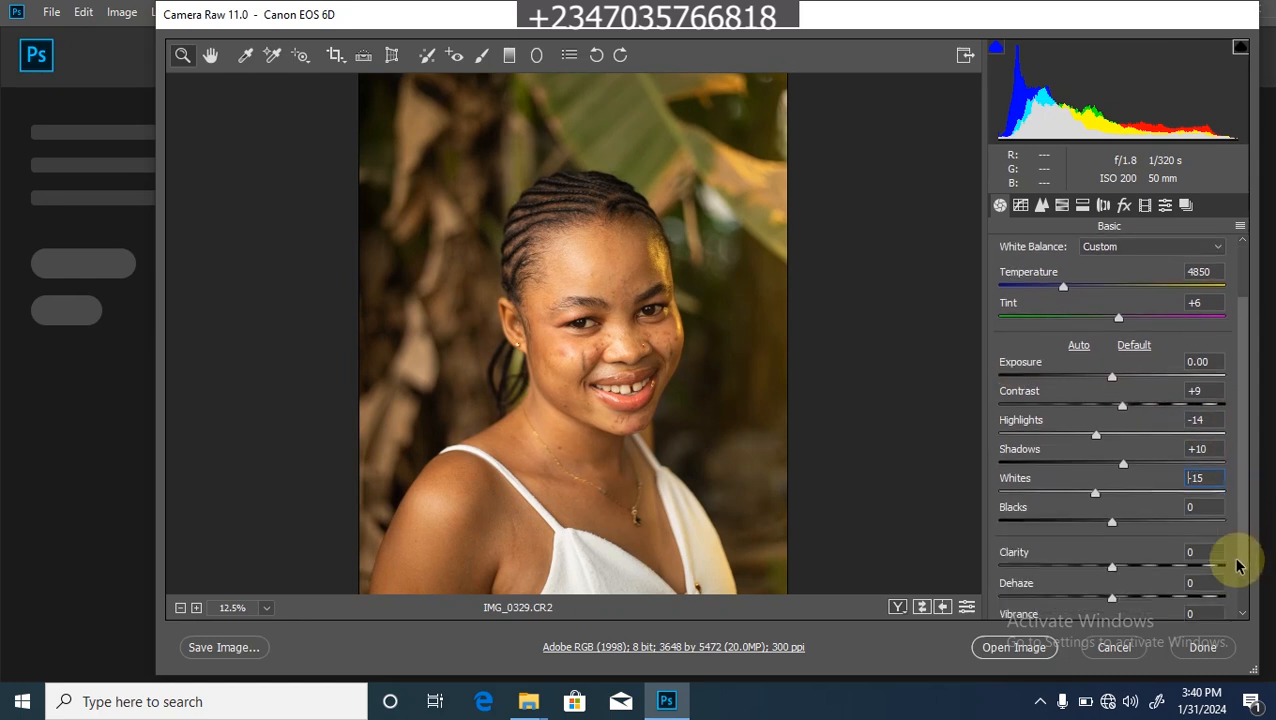
scroll(1238, 584, "down", 1)
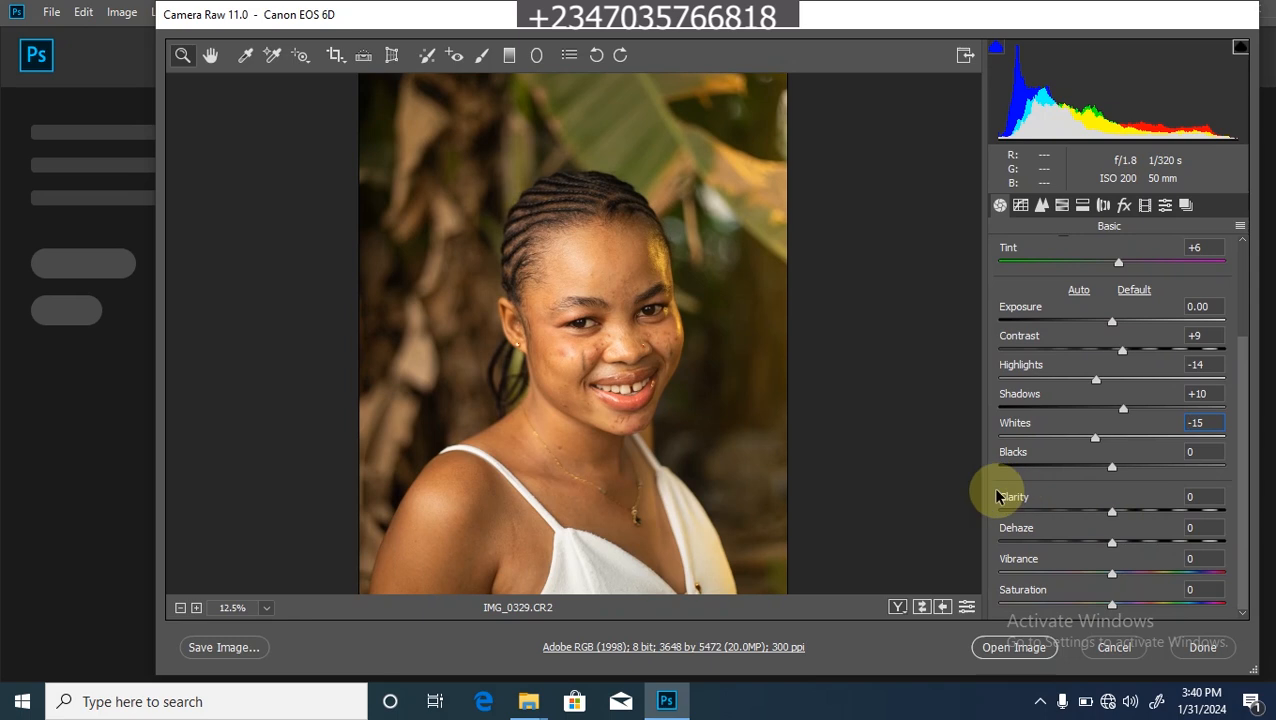
left_click_drag(1108, 522, 1125, 512)
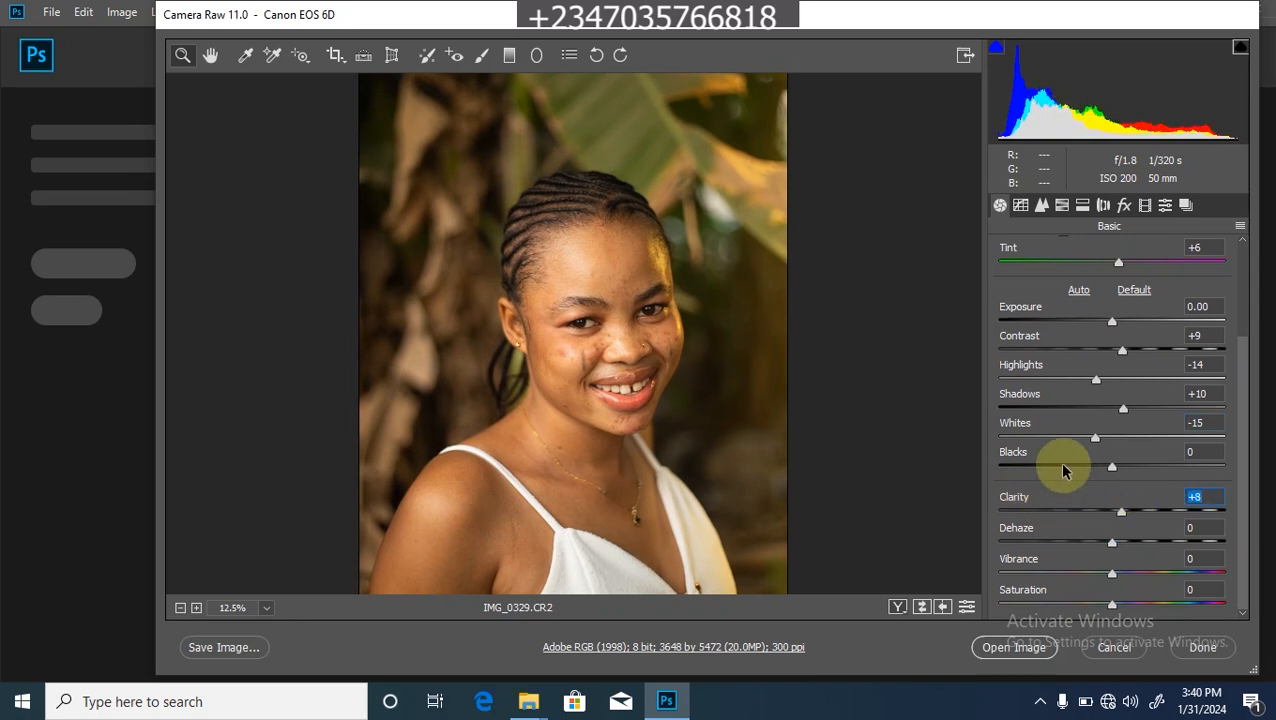
left_click_drag(505, 262, 686, 396)
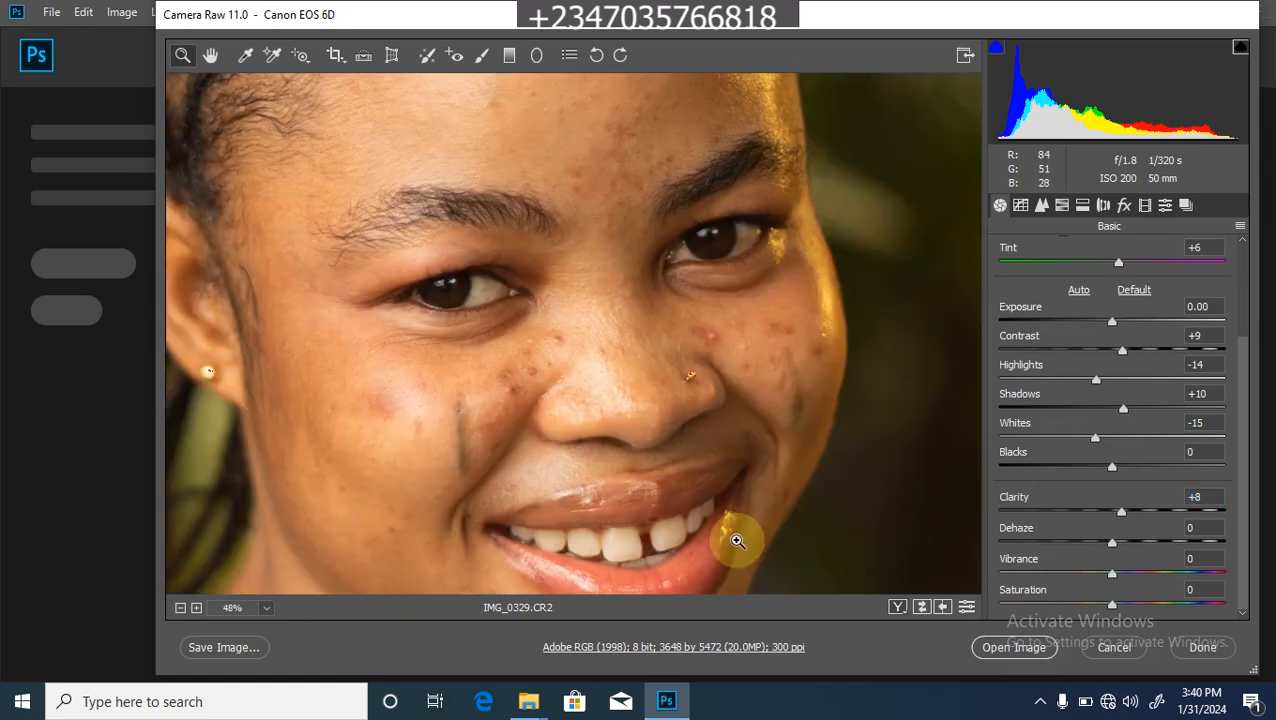
left_click(1116, 512)
left_click_drag(1068, 520, 1066, 520)
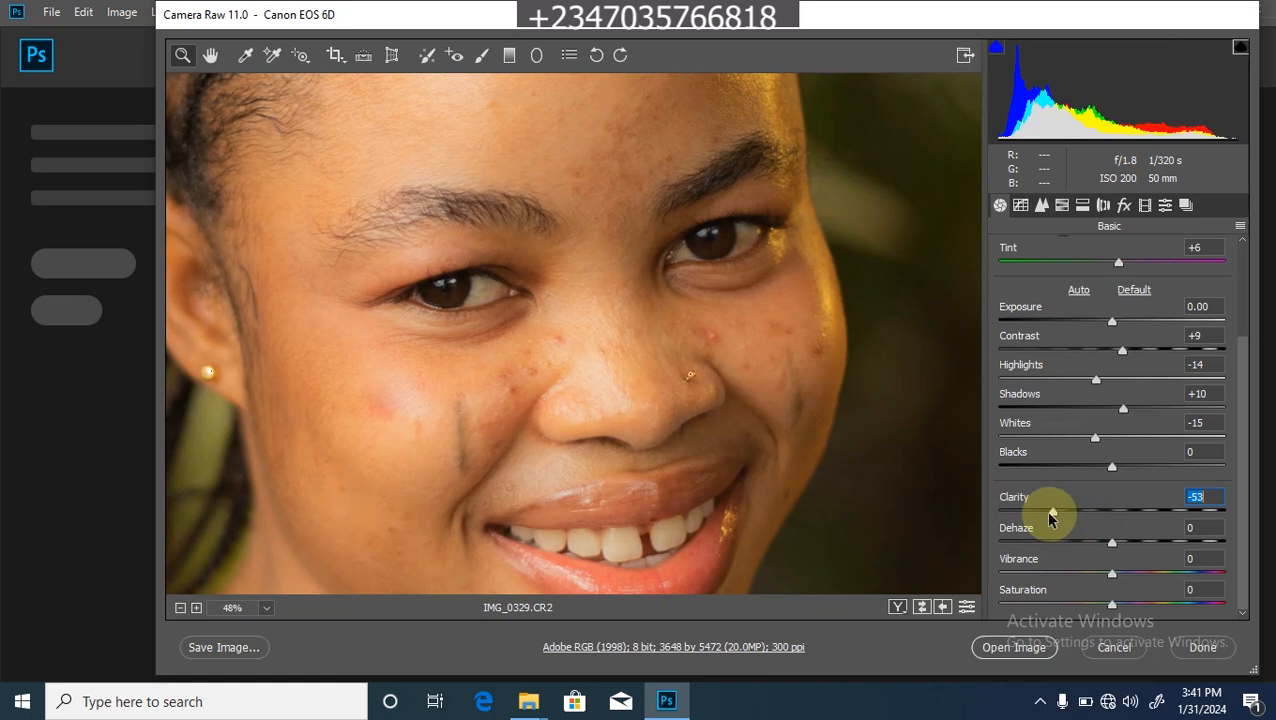
left_click_drag(1048, 513, 1115, 519)
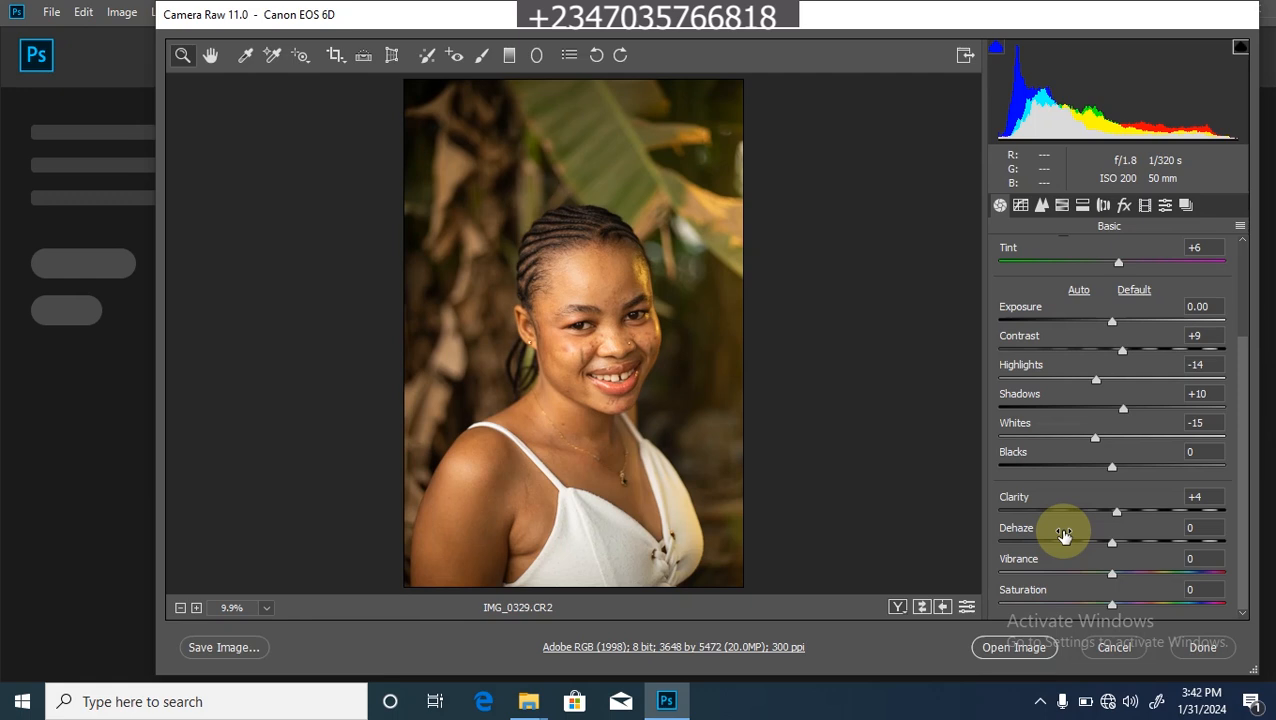
Set the HSL saturation of the greens to +20 after testing stronger and weaker values.
left_click(1060, 207)
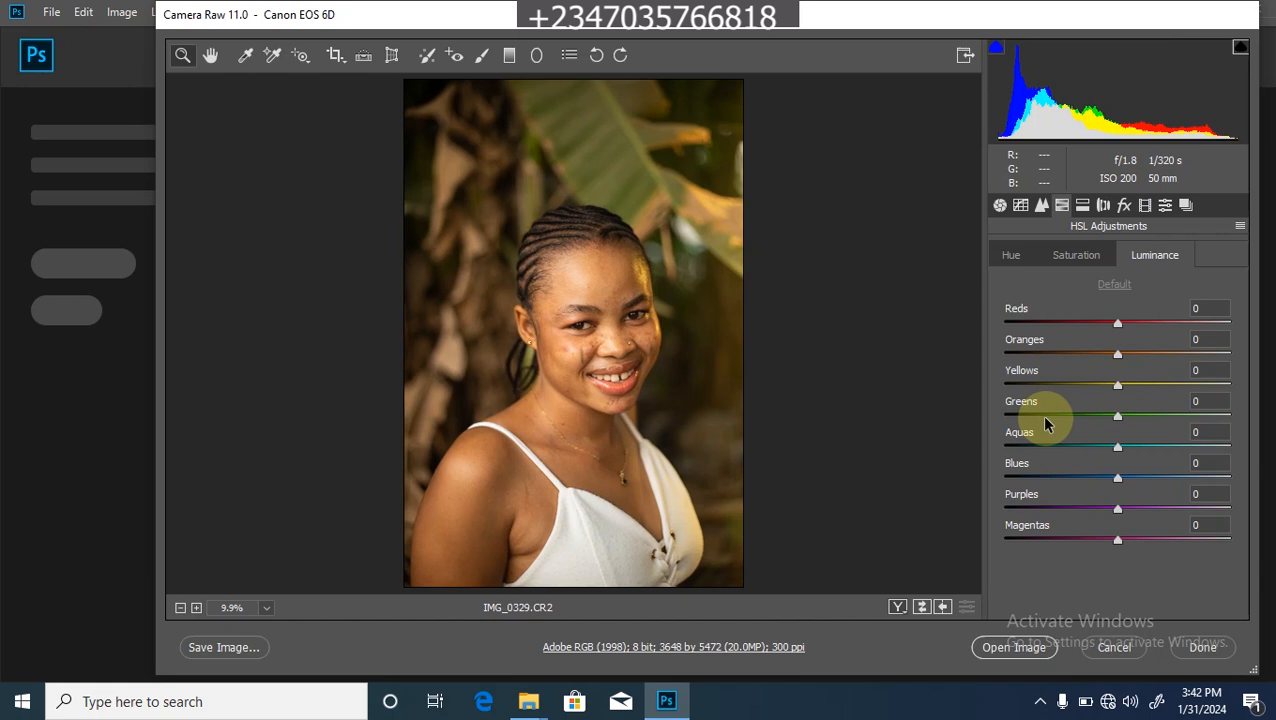
left_click(1068, 262)
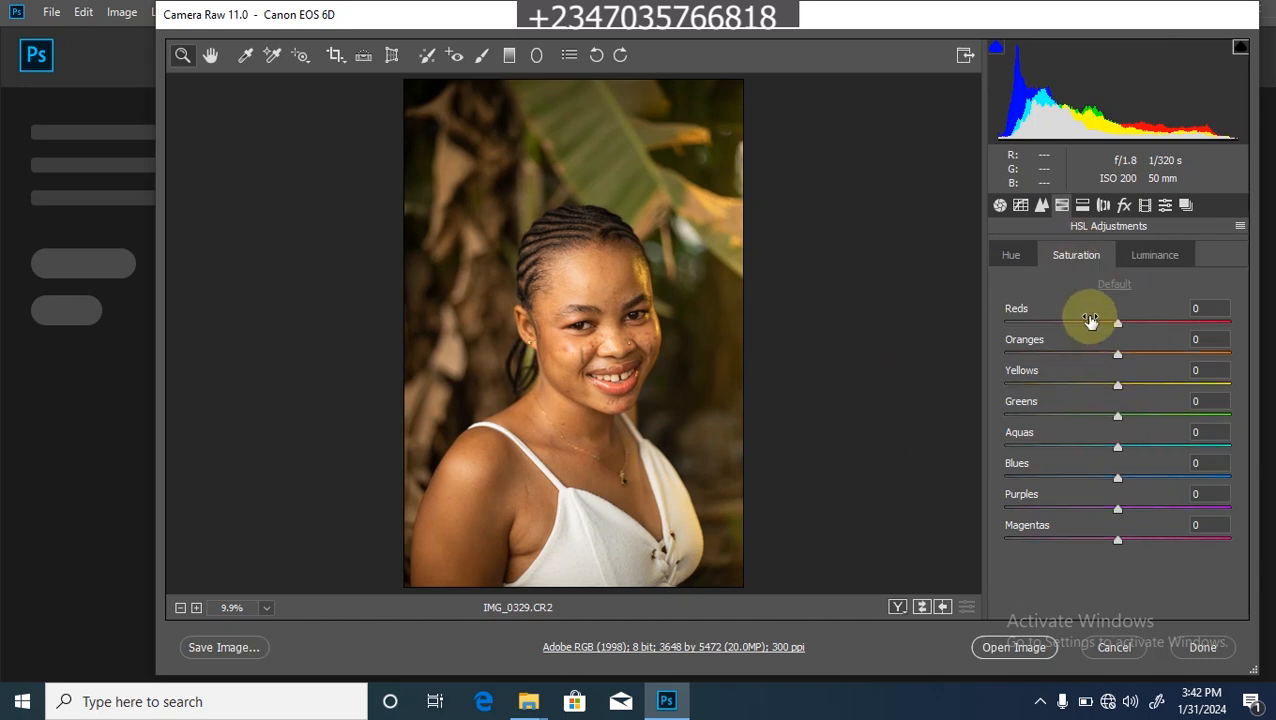
left_click(1145, 260)
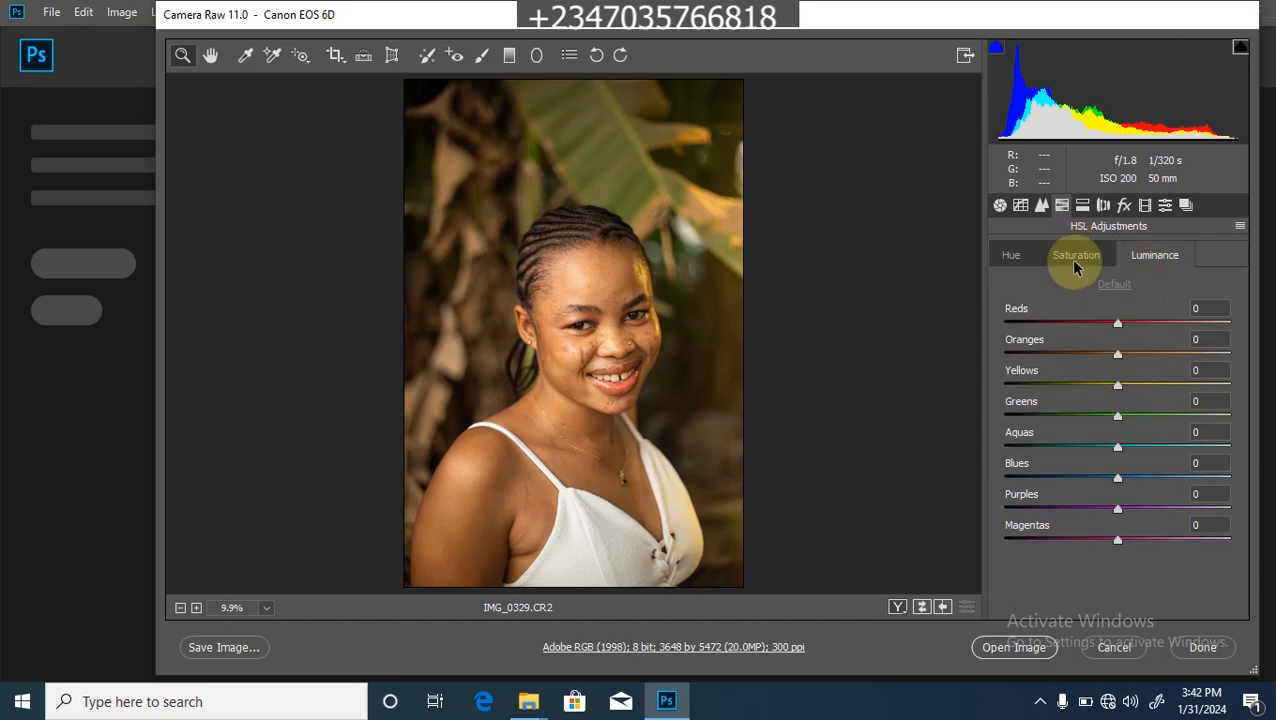
left_click(1066, 262)
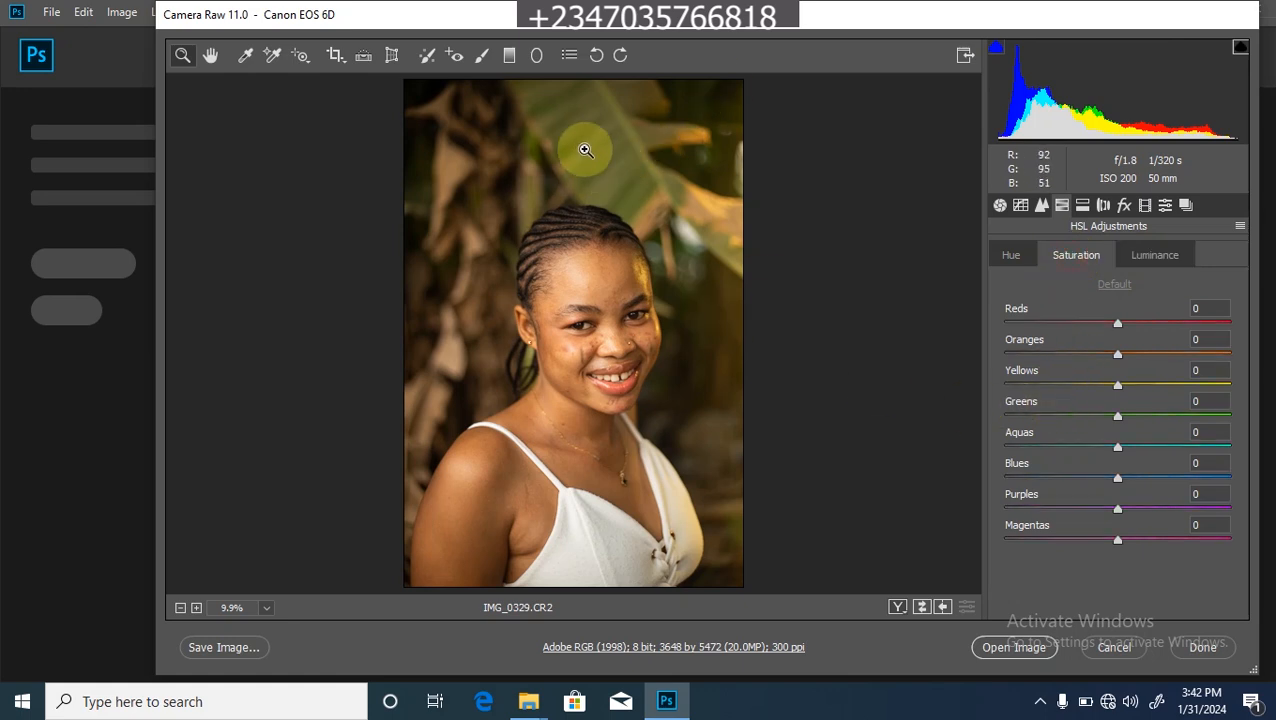
left_click_drag(1118, 416, 1182, 429)
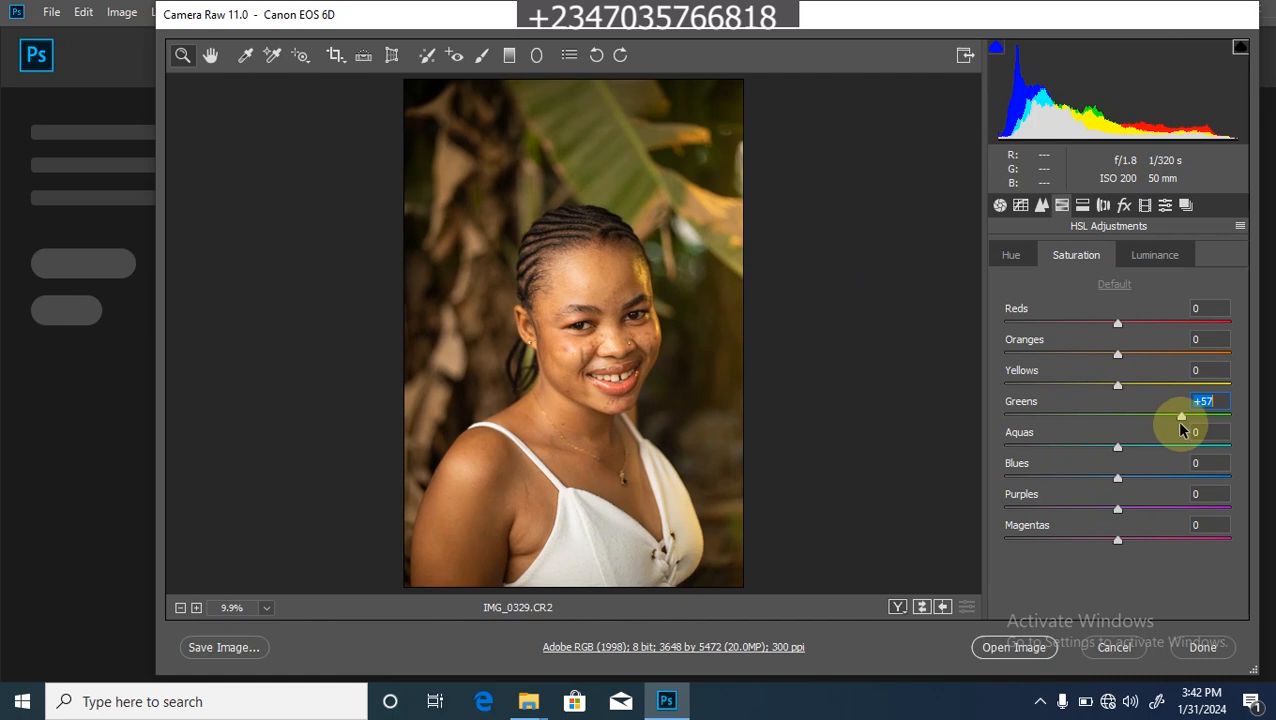
left_click_drag(1180, 427, 998, 420)
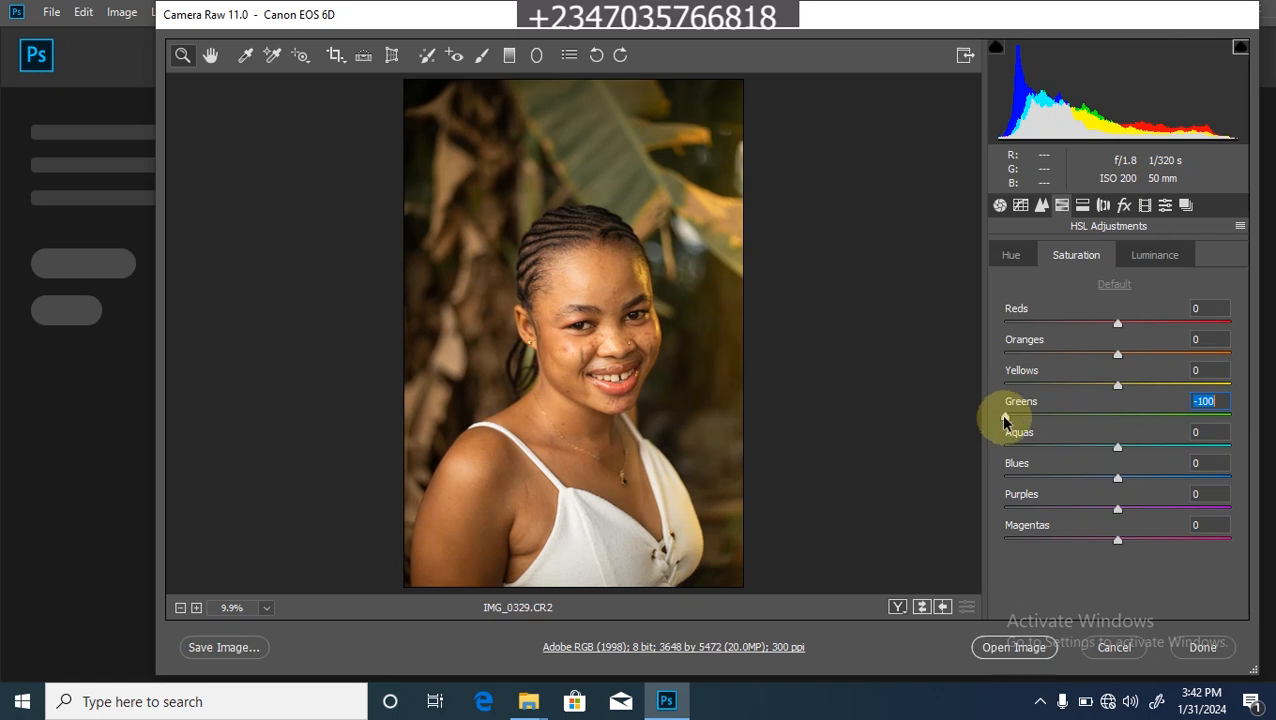
left_click_drag(1005, 420, 1140, 424)
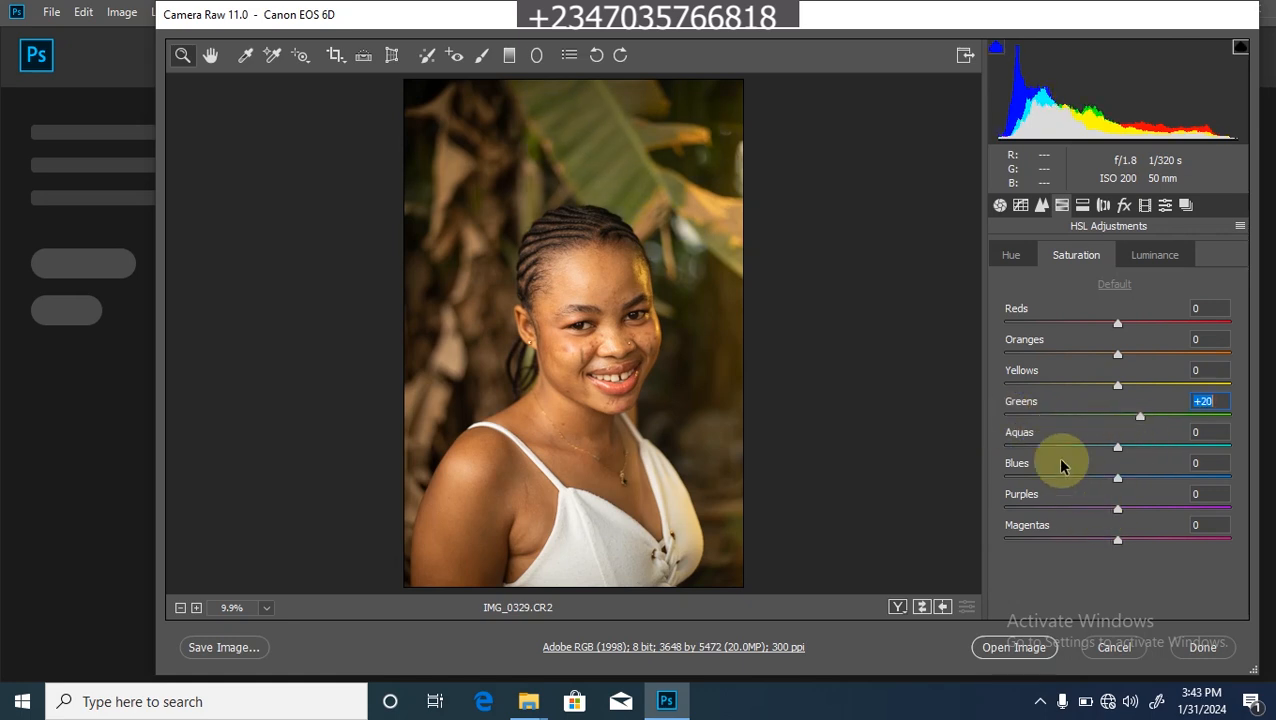
Set the HSL saturation of the yellows to +7, the oranges to +3 and the reds to +62.
left_click_drag(1122, 388, 1024, 390)
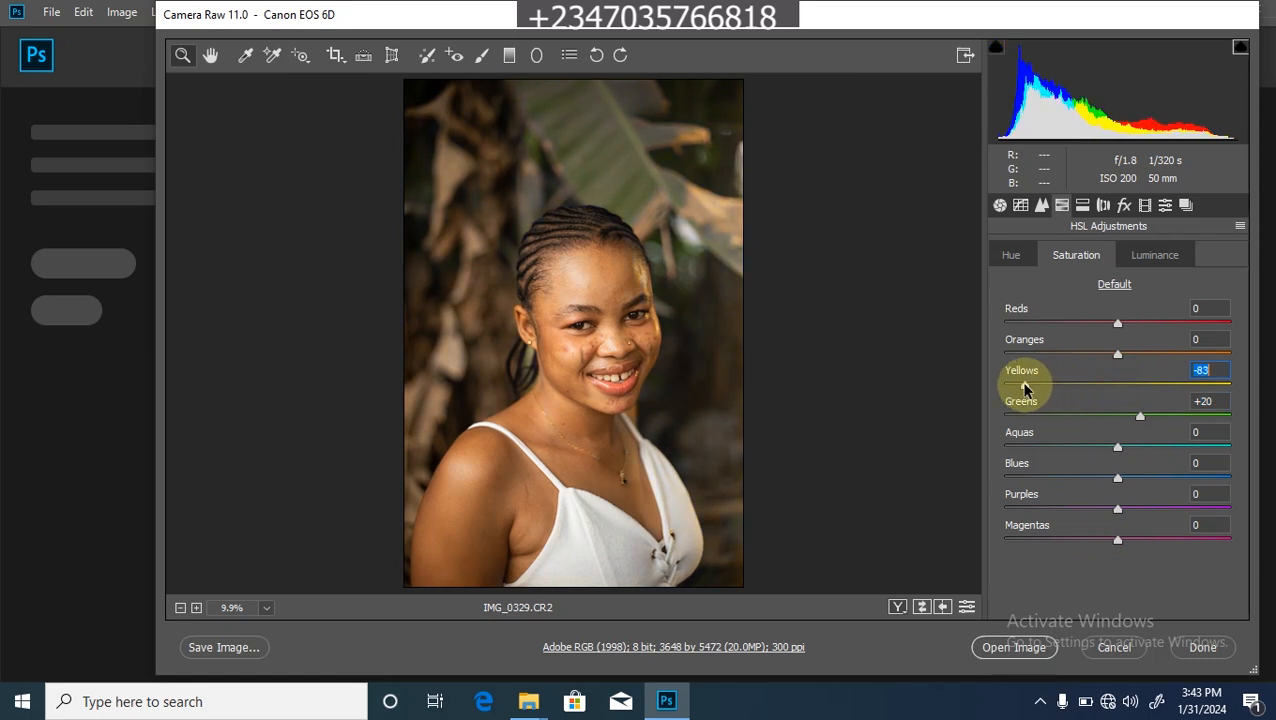
left_click_drag(1024, 389, 1030, 392)
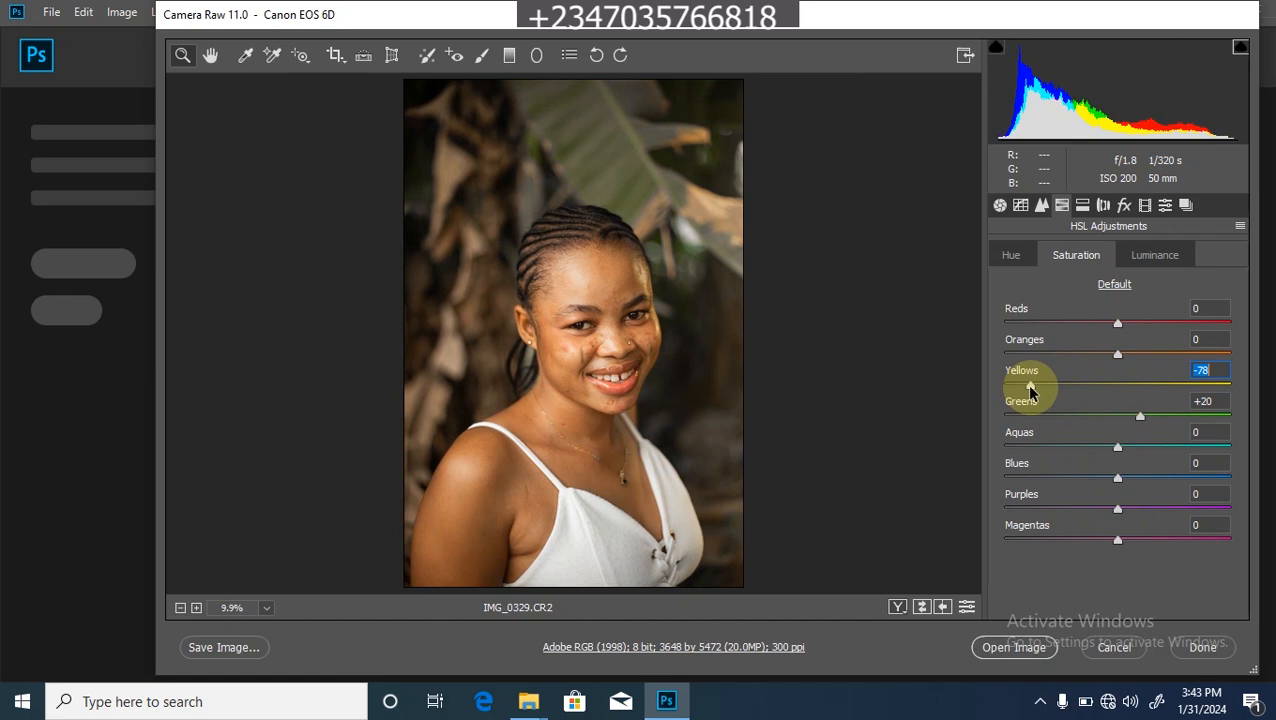
left_click_drag(1030, 392, 1125, 401)
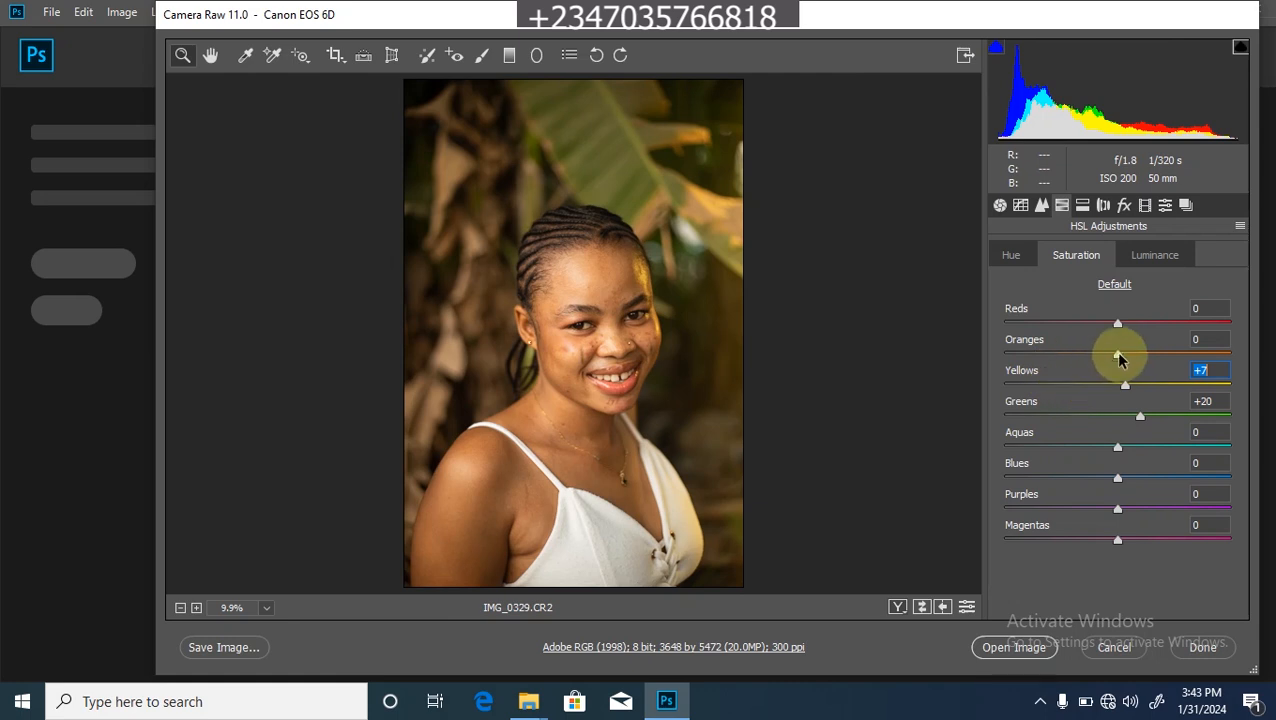
mouse_move(1122, 358)
left_mouse_down()
mouse_move(1162, 360)
mouse_move(1098, 361)
mouse_move(1125, 357)
mouse_move(1112, 362)
left_mouse_up()
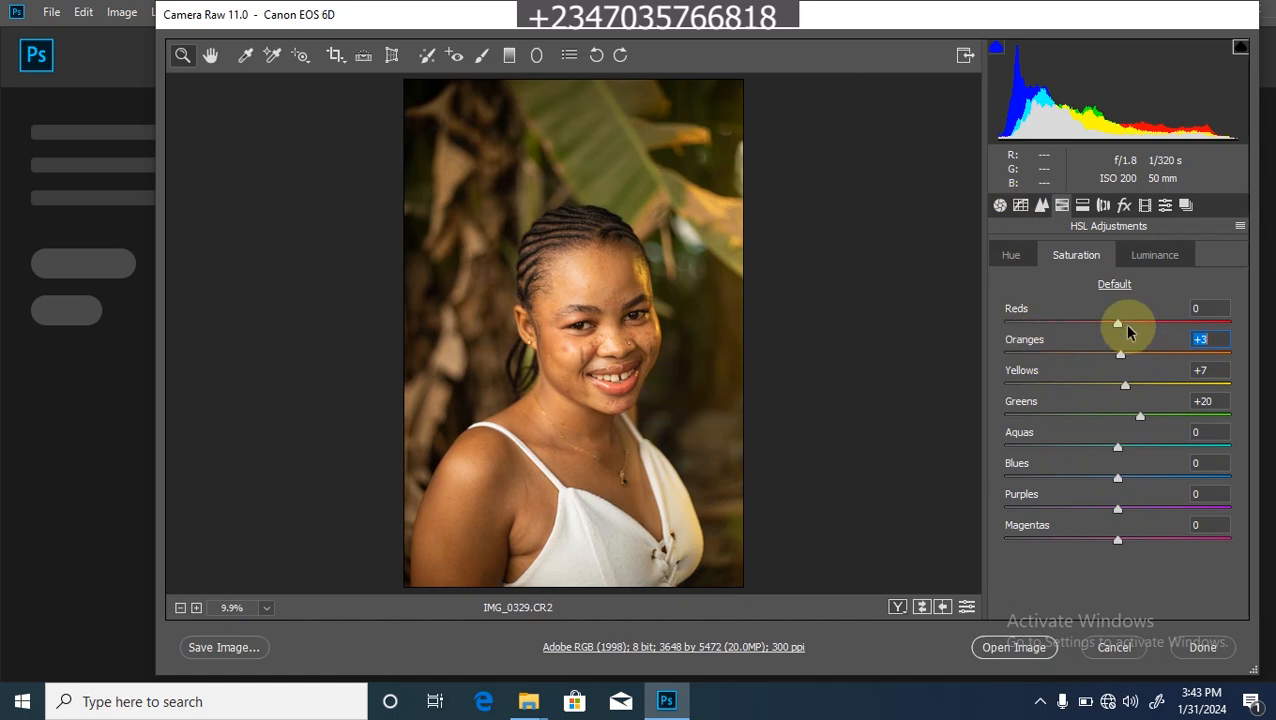
left_click_drag(1119, 324, 1190, 337)
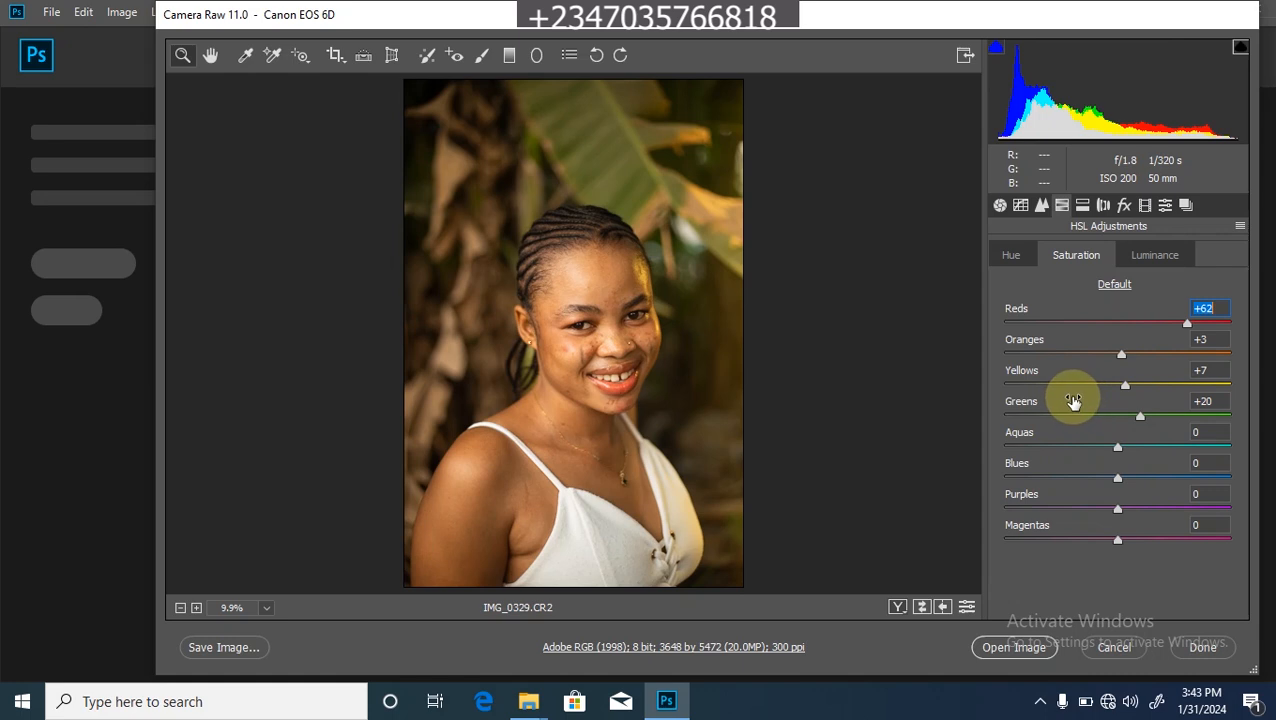
Set the HSL hue of the yellows to -3 and the oranges to +4.
left_click(1006, 258)
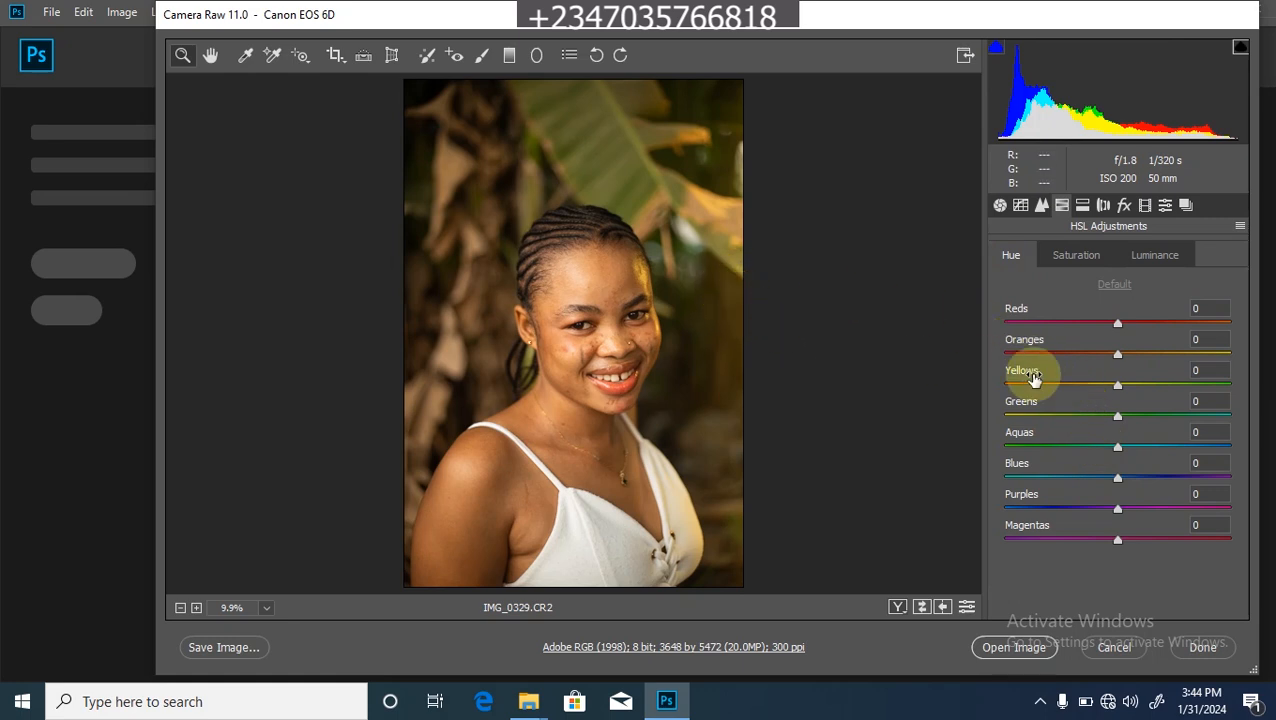
left_click_drag(1118, 395, 1206, 402)
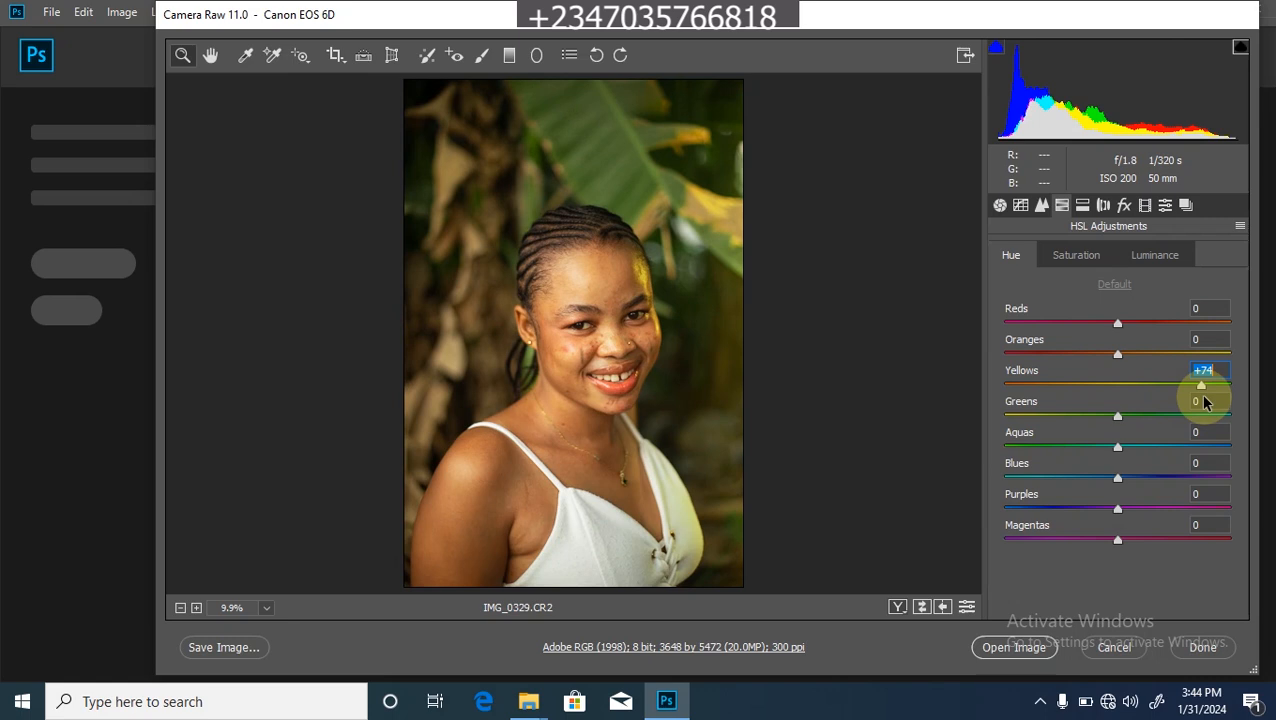
left_click_drag(1205, 401, 1118, 401)
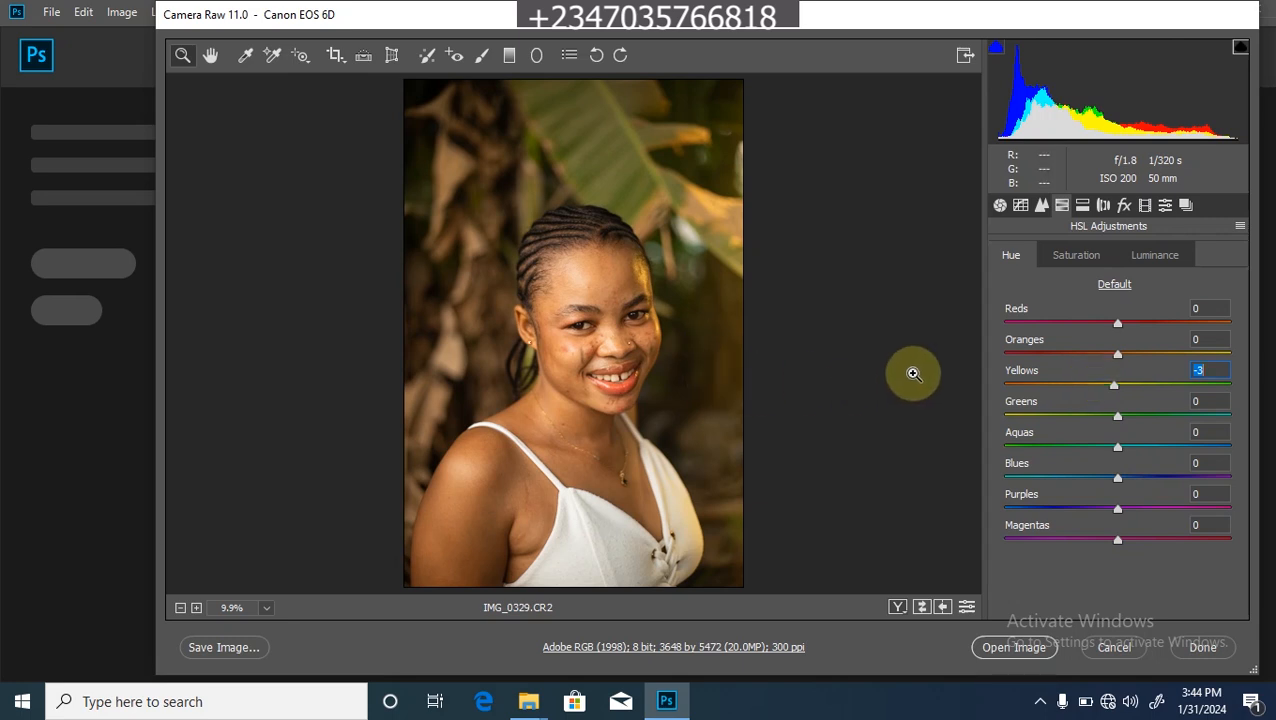
left_click_drag(1116, 353, 1126, 357)
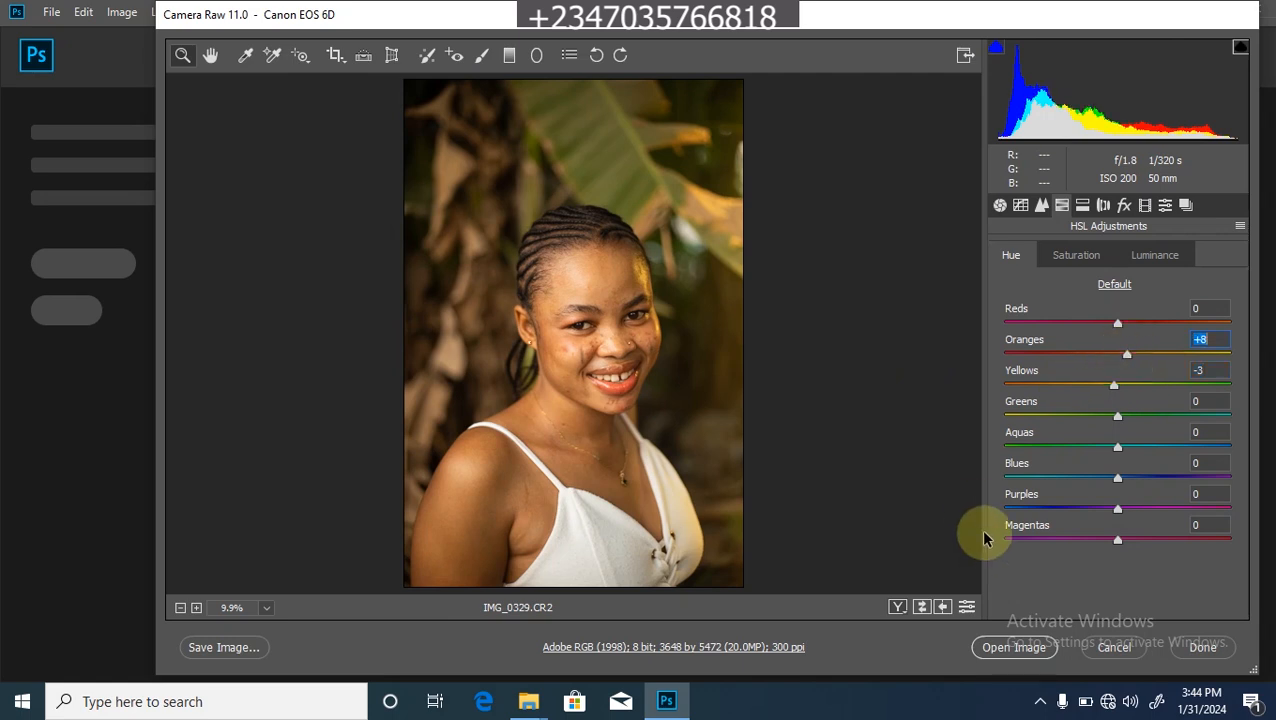
mouse_move(1125, 352)
left_mouse_down()
mouse_move(1108, 364)
mouse_move(1119, 361)
left_mouse_up()
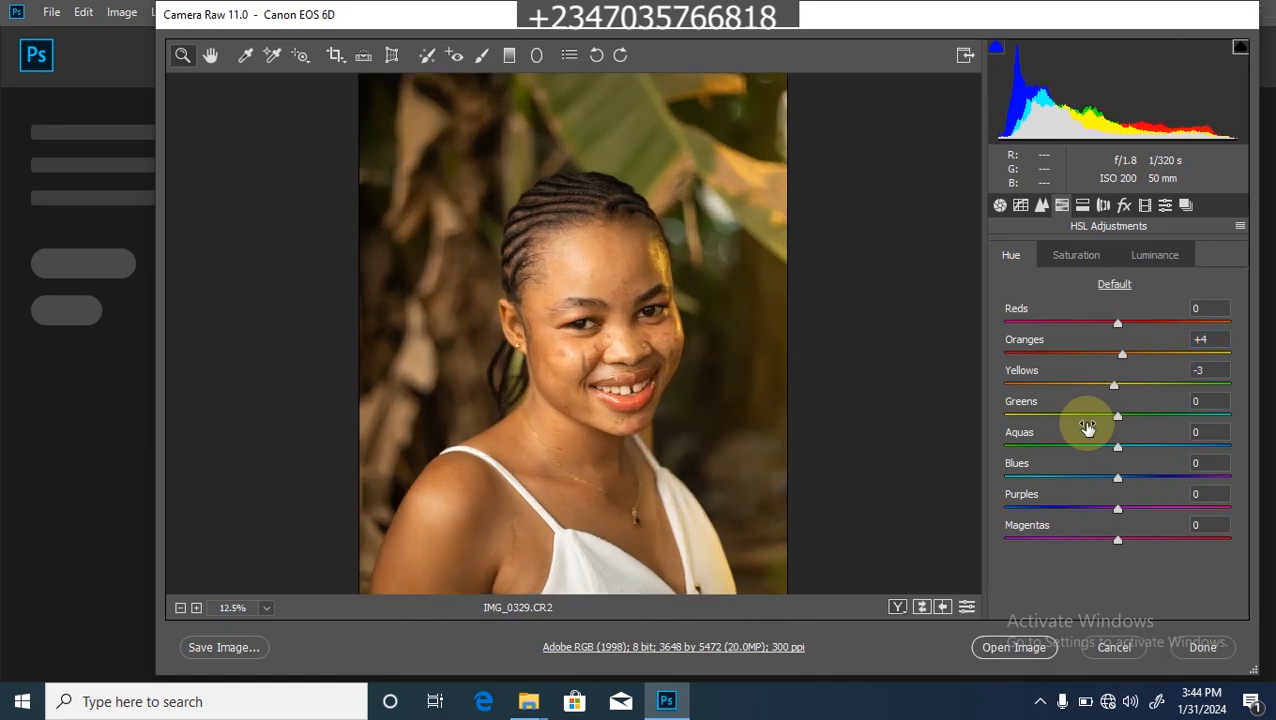
Open the adjusted raw photo as an image document in Photoshop.
key("ctrl+minus")
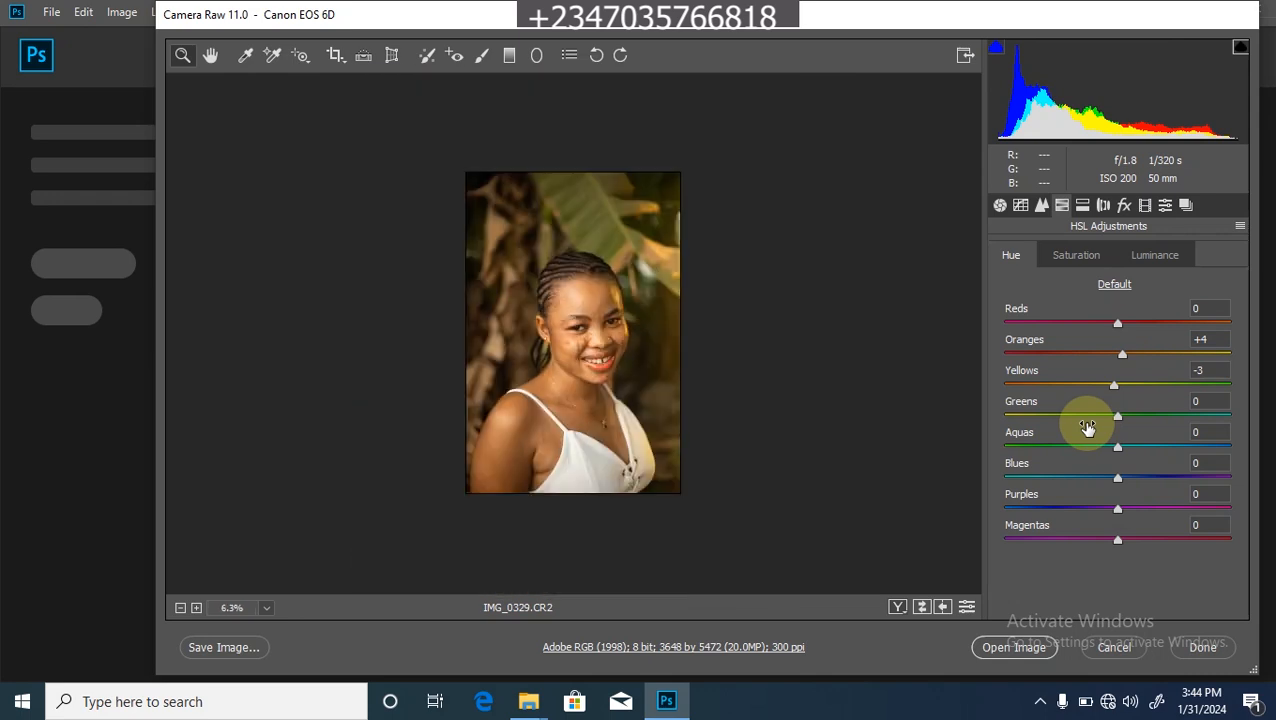
key("ctrl+plus")
key("ctrl+minus")
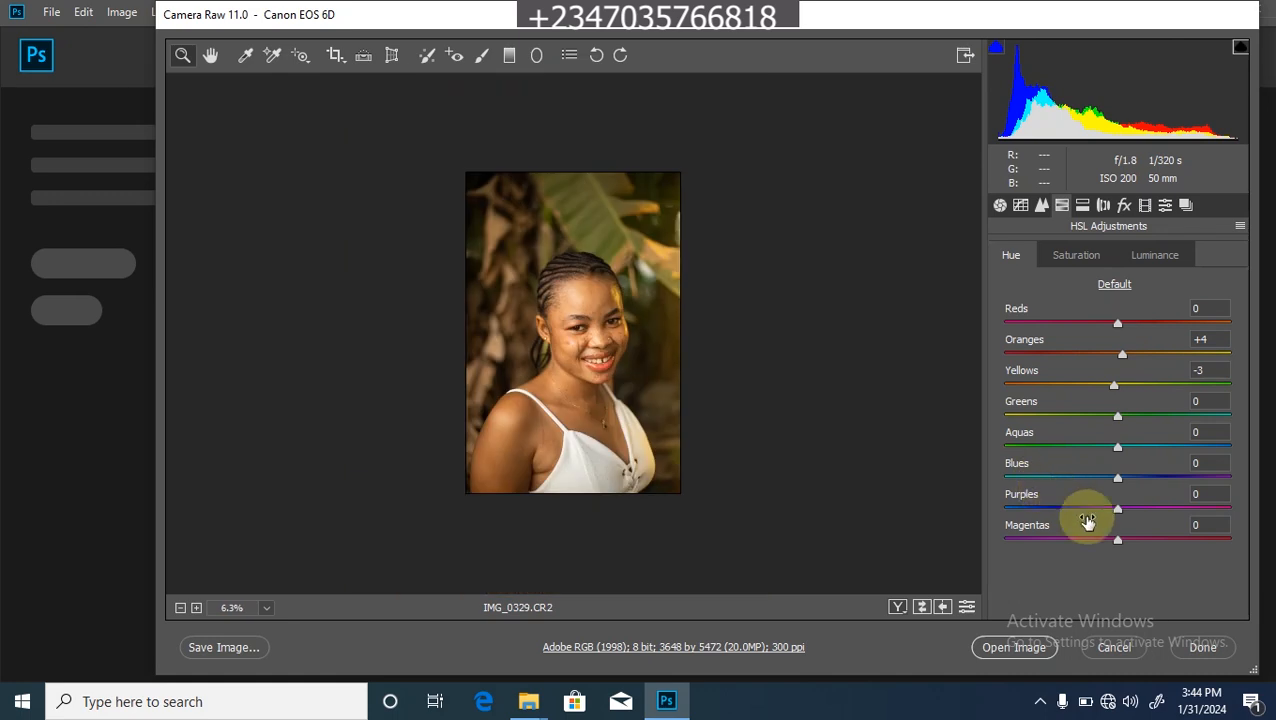
left_click(1003, 645)
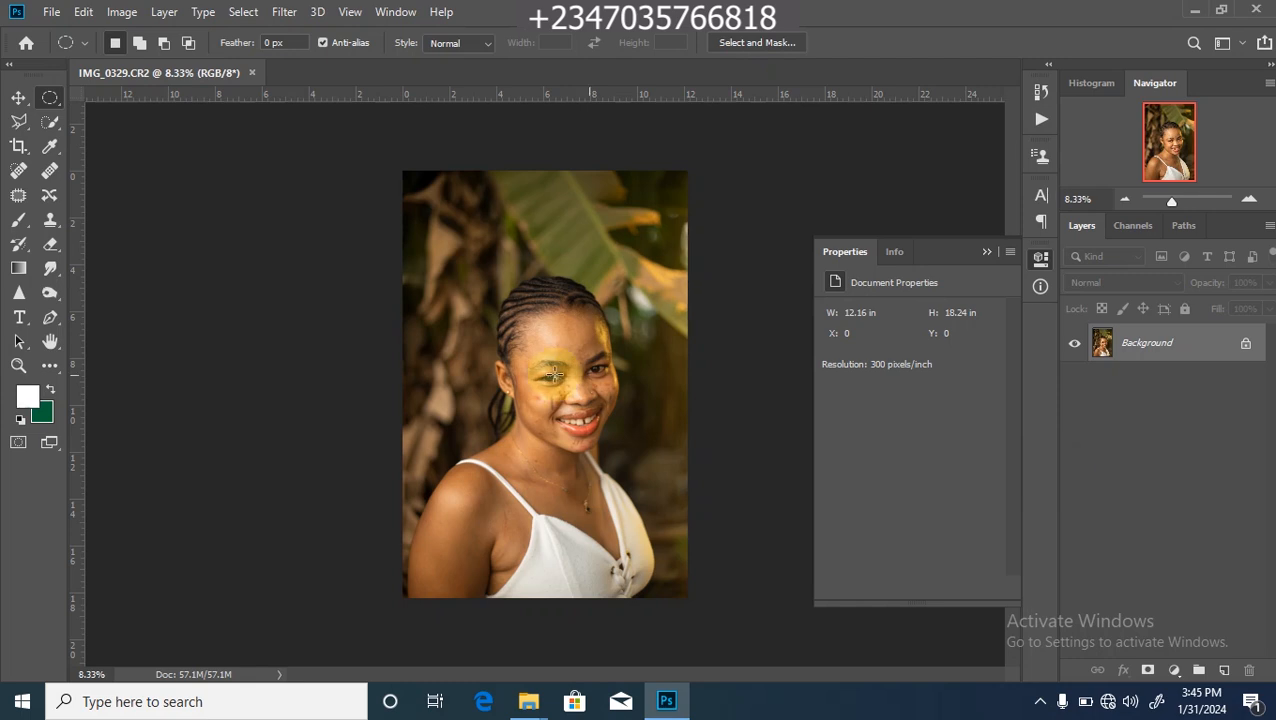
Crop the portrait to a 4:5 (8:10) ratio, trimming mainly the background above the head.
left_click(18, 146)
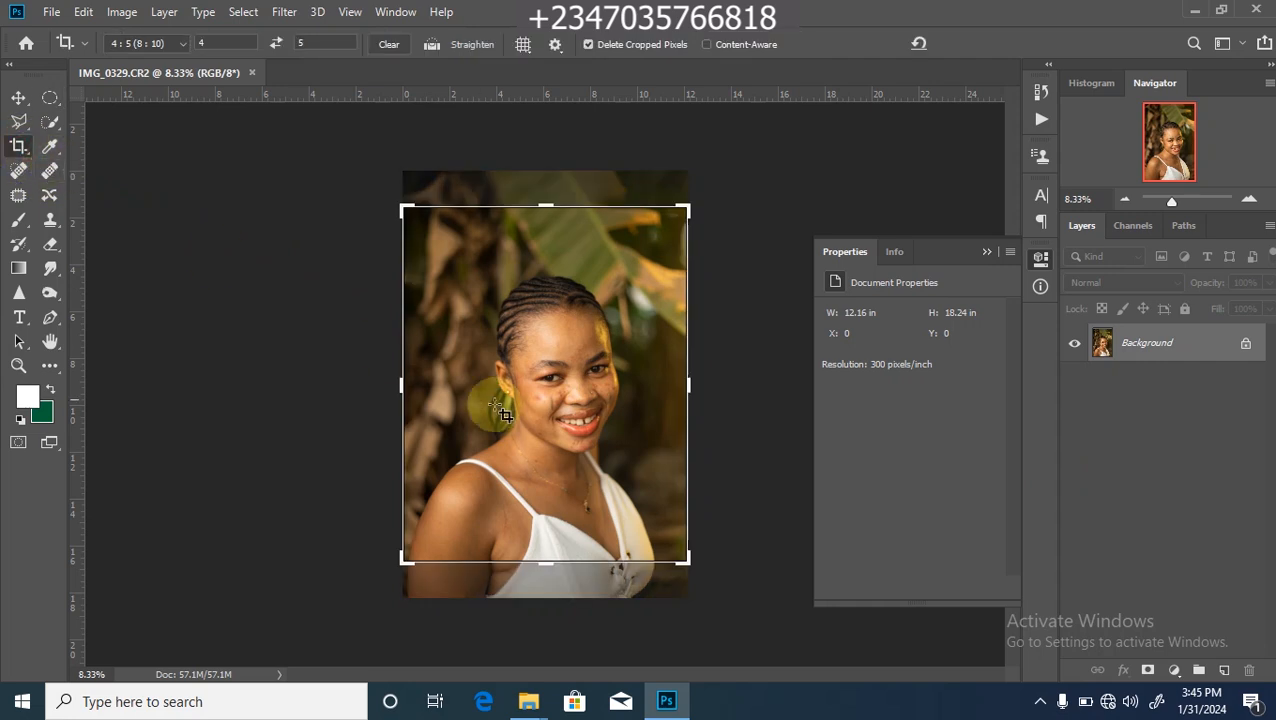
mouse_move(548, 452)
left_mouse_down()
mouse_move(554, 462)
mouse_move(558, 438)
left_mouse_up()
key("ctrl+r")
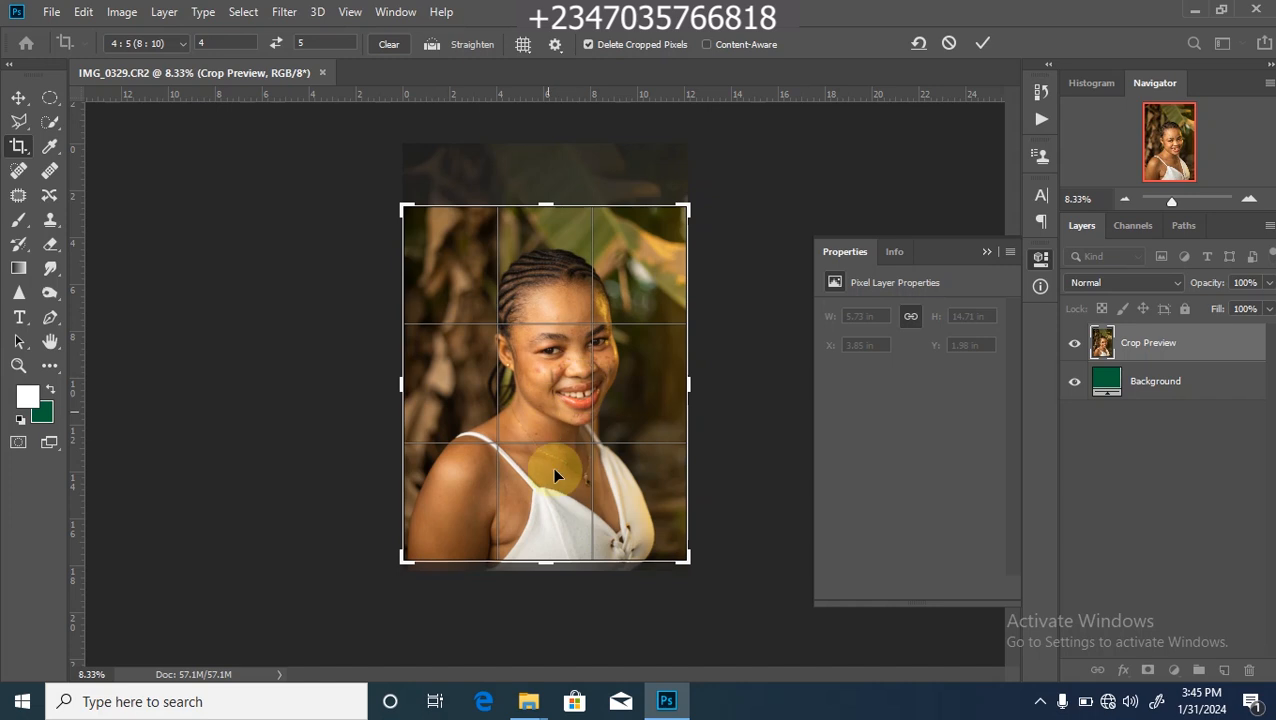
key("Return")
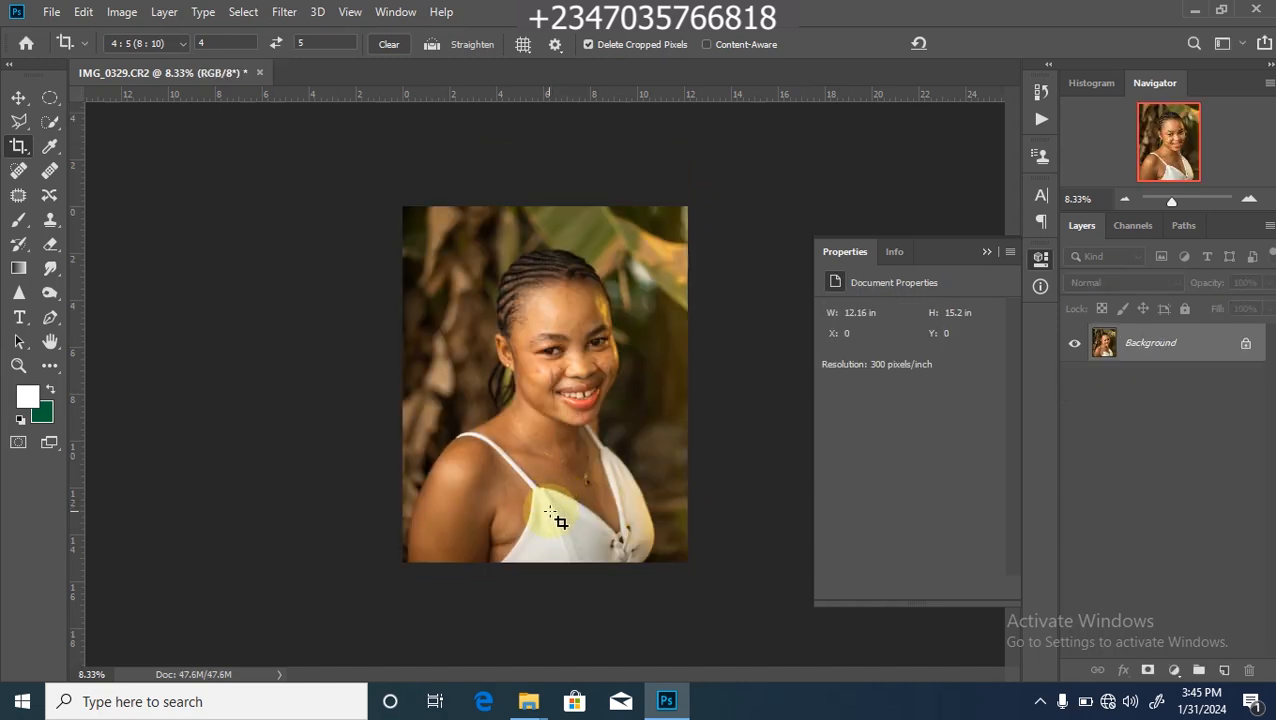
Patch the blemishes on the cheek beside the nose with the Patch tool, keeping Patch on Normal and Source.
key("ctrl+plus")
key("ctrl+plus")
key("ctrl+plus")
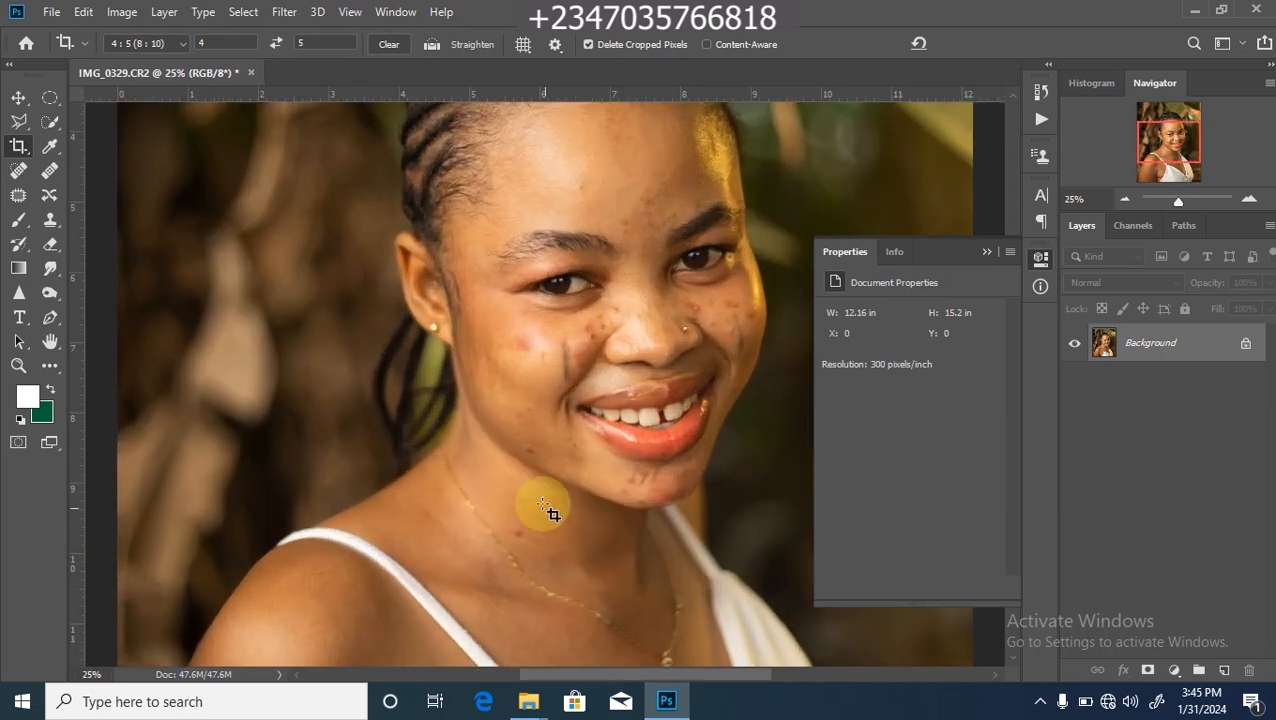
key("ctrl+plus")
left_click_drag(741, 431, 597, 521)
left_click_drag(586, 455, 632, 490)
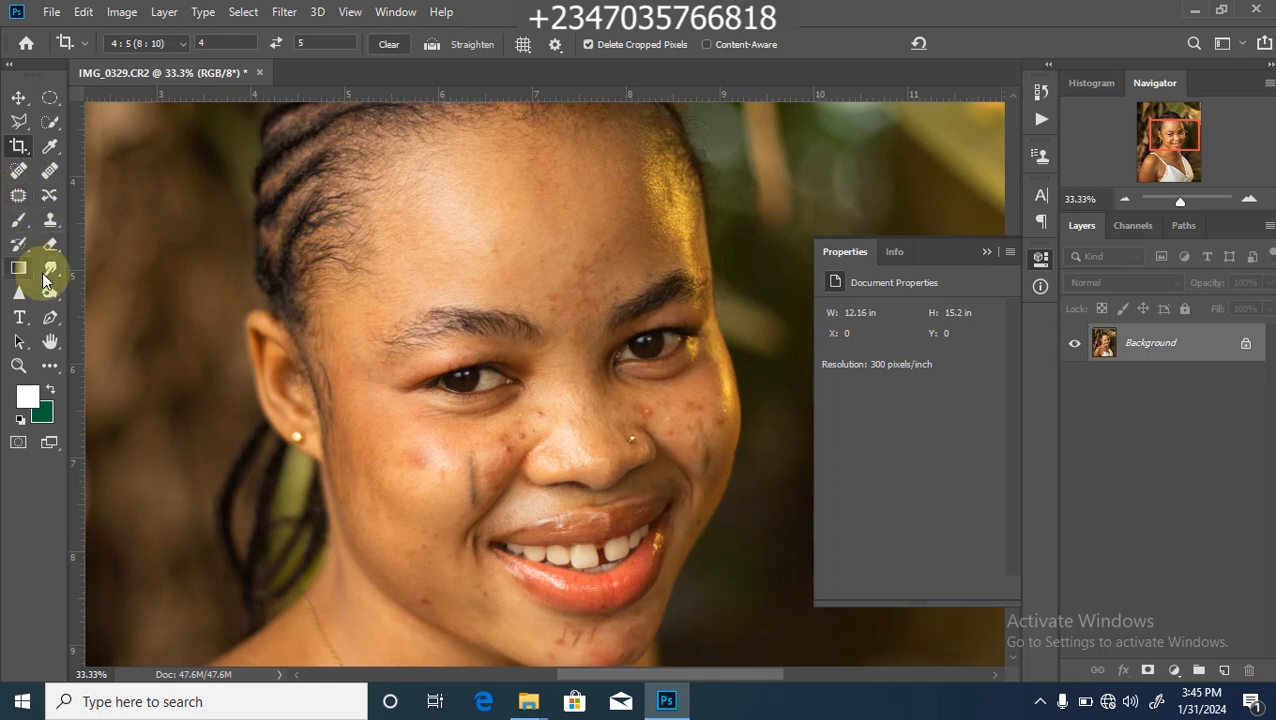
left_click(52, 123)
left_click(19, 195)
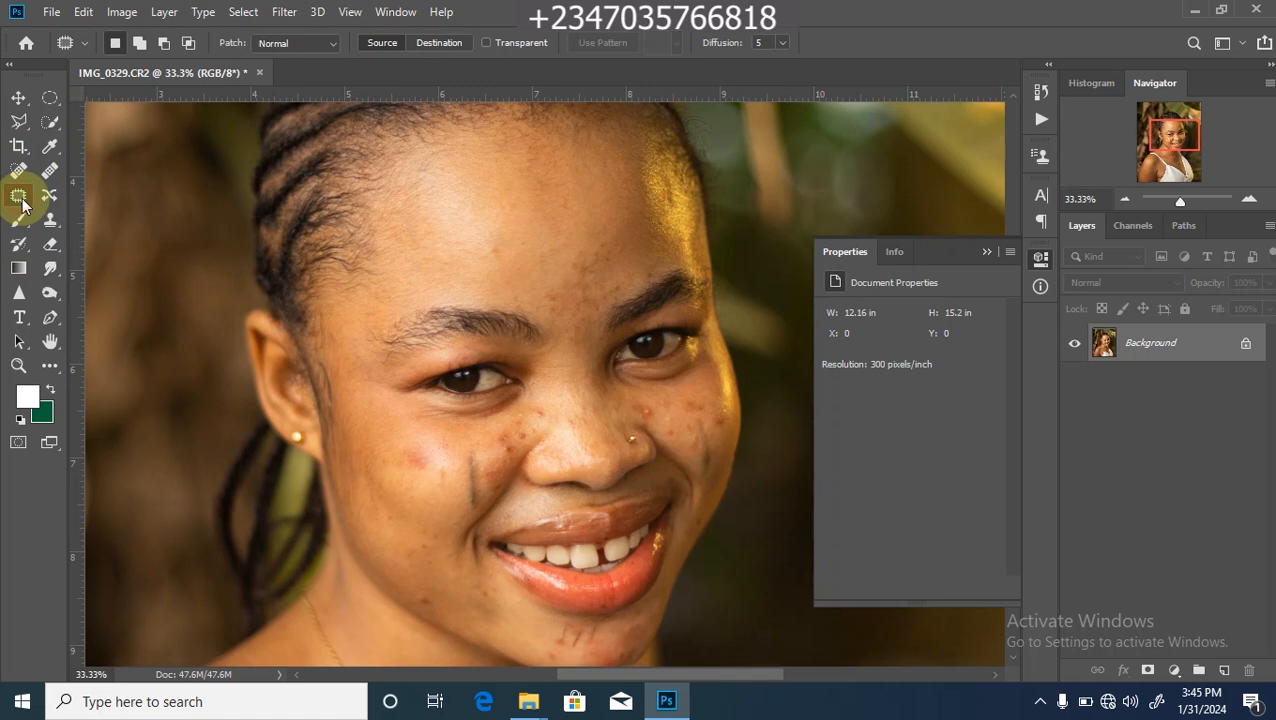
mouse_move(507, 463)
left_mouse_down()
mouse_move(500, 445)
mouse_move(531, 420)
left_mouse_up()
left_click(402, 446)
left_click_drag(420, 472, 410, 472)
left_click_drag(440, 555, 415, 521)
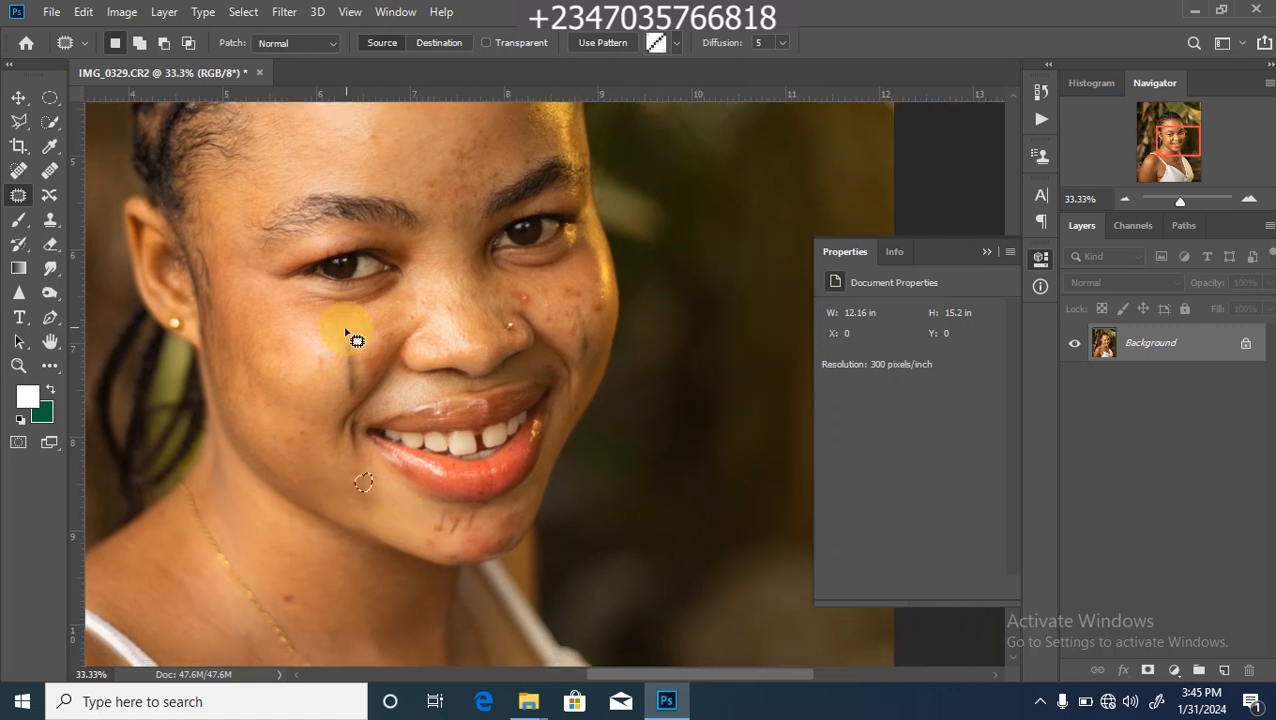
Patch the remaining blemishes on the forehead, far cheek, chin and neck, and clear the selection.
mouse_move(534, 286)
left_mouse_down()
mouse_move(512, 294)
mouse_move(564, 302)
mouse_move(540, 308)
mouse_move(566, 288)
mouse_move(599, 319)
mouse_move(603, 288)
mouse_move(604, 307)
mouse_move(560, 347)
mouse_move(549, 323)
mouse_move(541, 333)
mouse_move(555, 330)
left_mouse_up()
left_click_drag(560, 388, 570, 320)
mouse_move(507, 392)
left_mouse_down()
mouse_move(499, 413)
mouse_move(541, 399)
mouse_move(524, 430)
mouse_move(527, 407)
mouse_move(550, 414)
mouse_move(552, 384)
mouse_move(501, 410)
left_mouse_up()
mouse_move(495, 459)
left_mouse_down()
mouse_move(534, 380)
mouse_move(515, 470)
left_mouse_up()
key("ctrl+d")
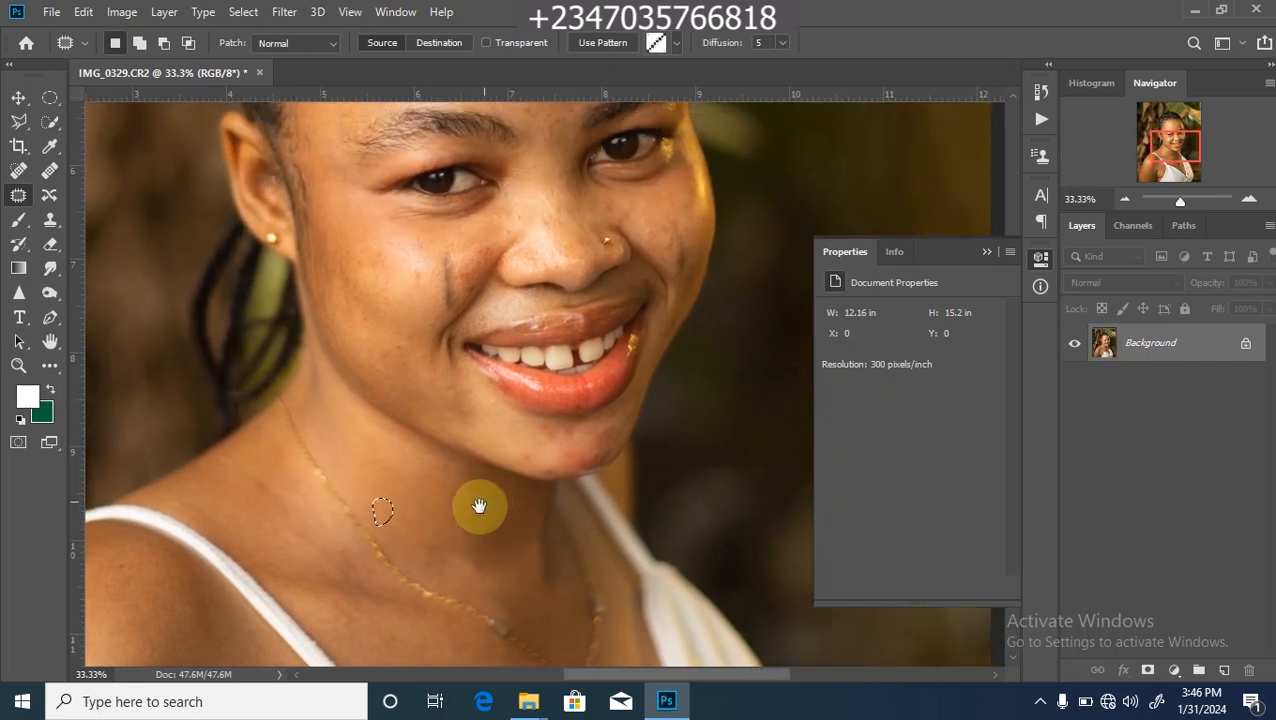
key("ctrl+d")
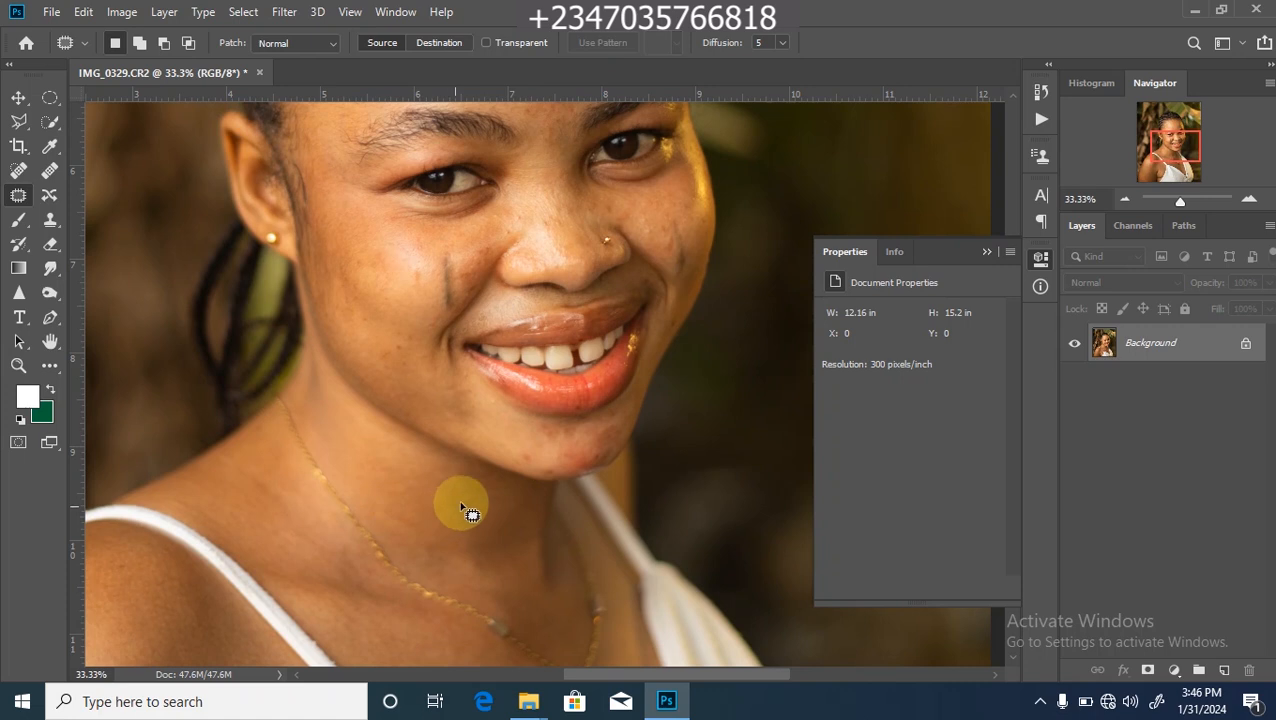
Run the Basic Frequency Separation action with a Gaussian Blur radius of 3.3 pixels.
left_click(1041, 119)
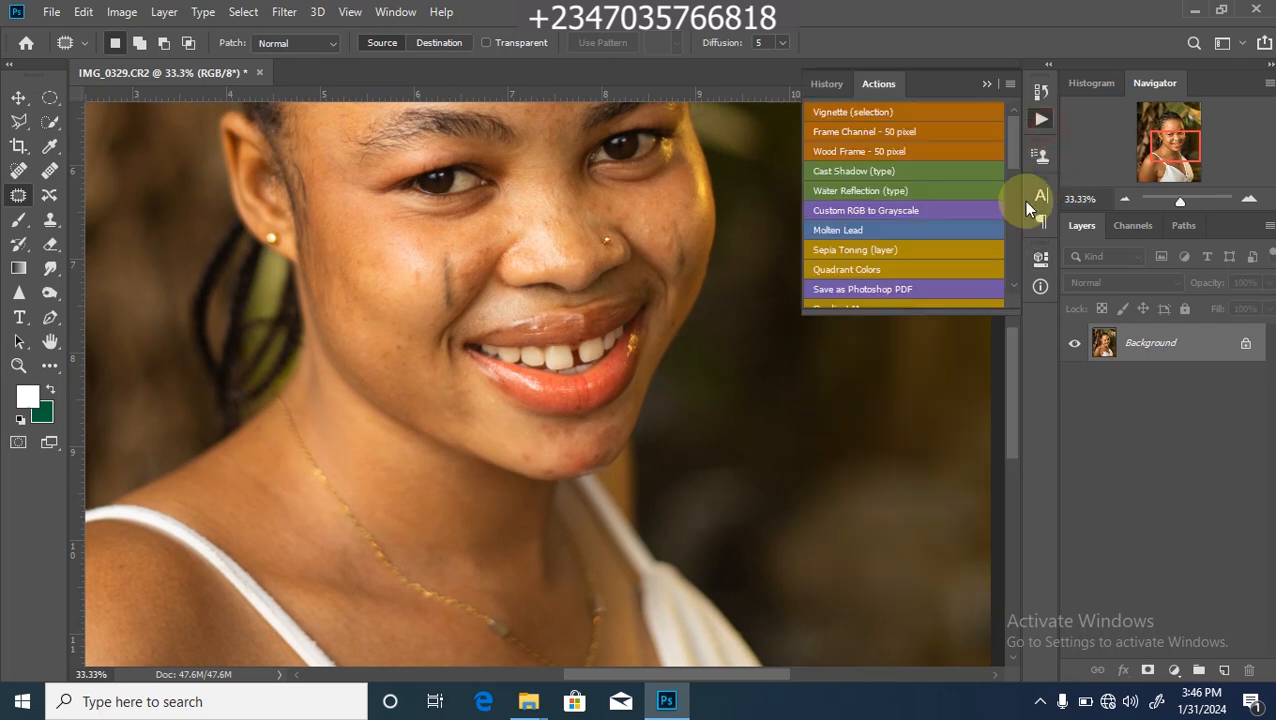
scroll(1012, 165, "down", 5)
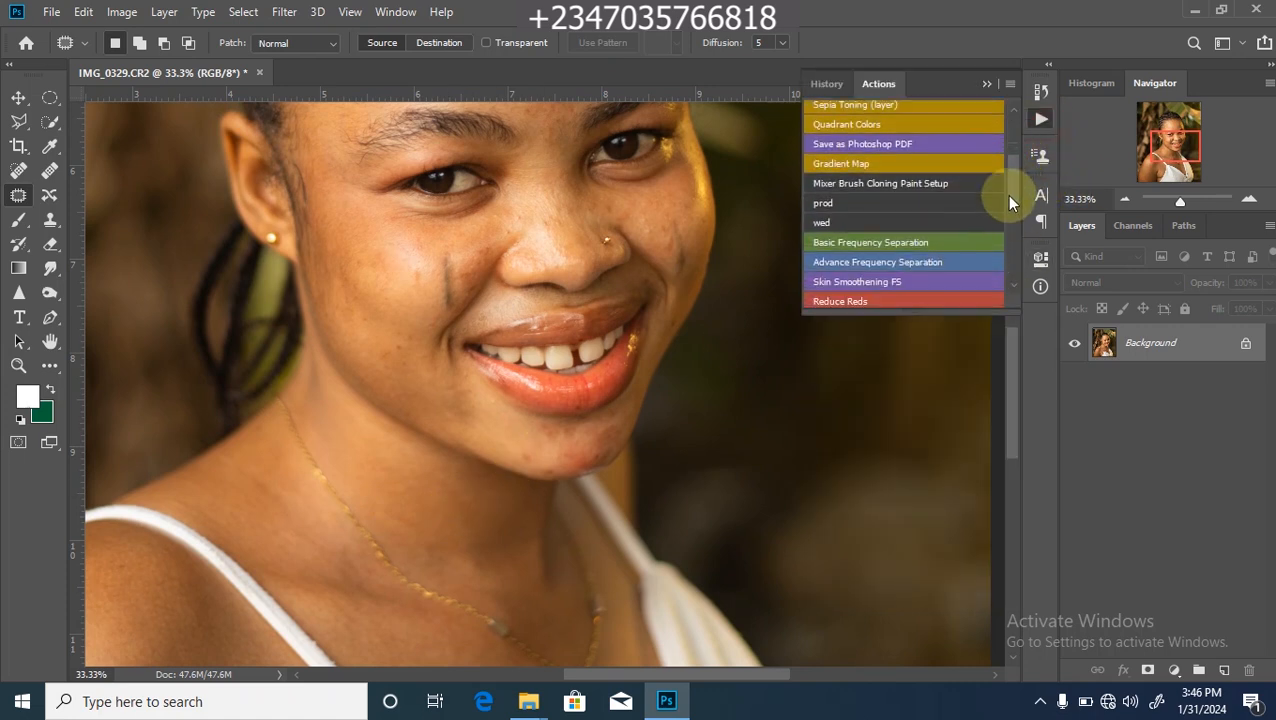
left_click(882, 189)
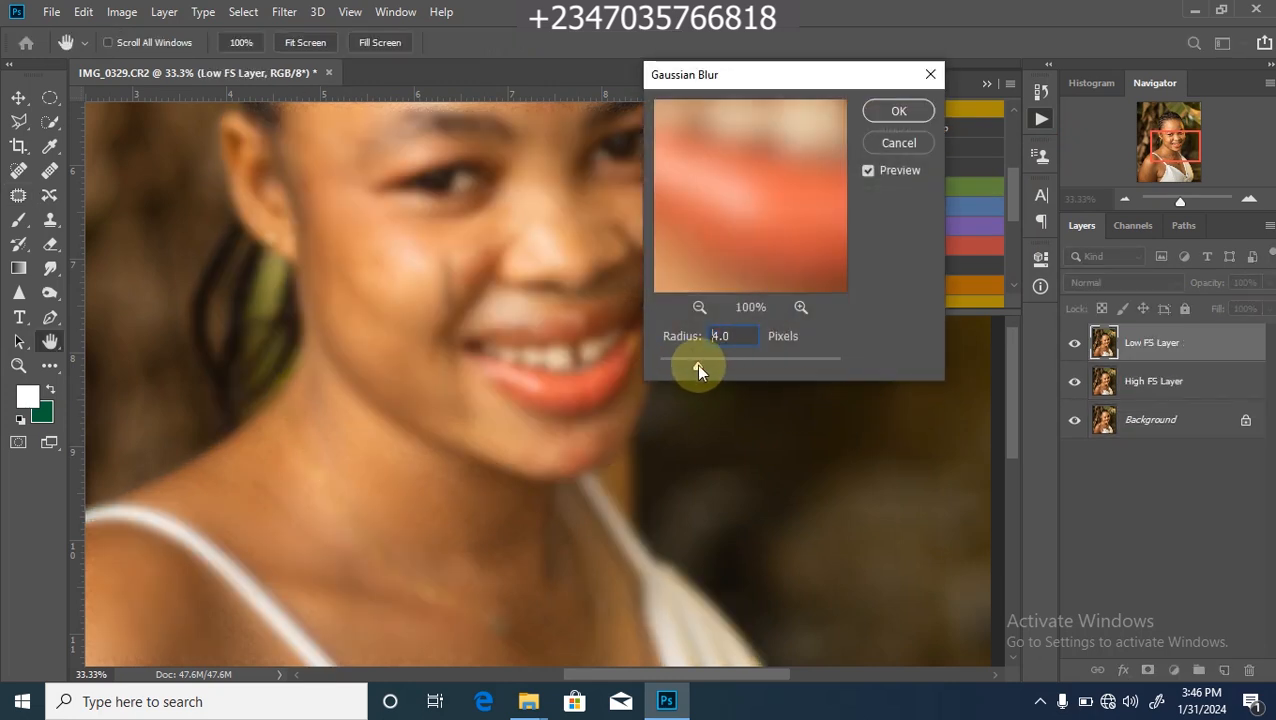
left_click_drag(697, 369, 693, 371)
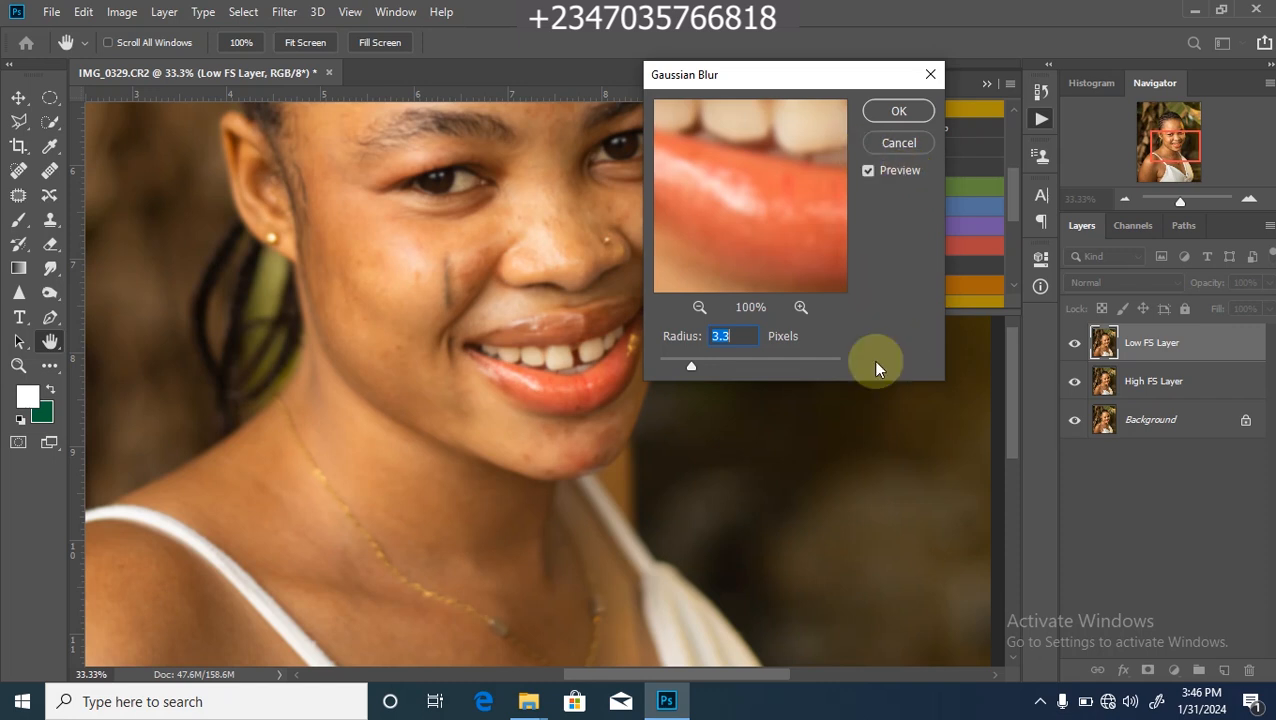
left_click(886, 114)
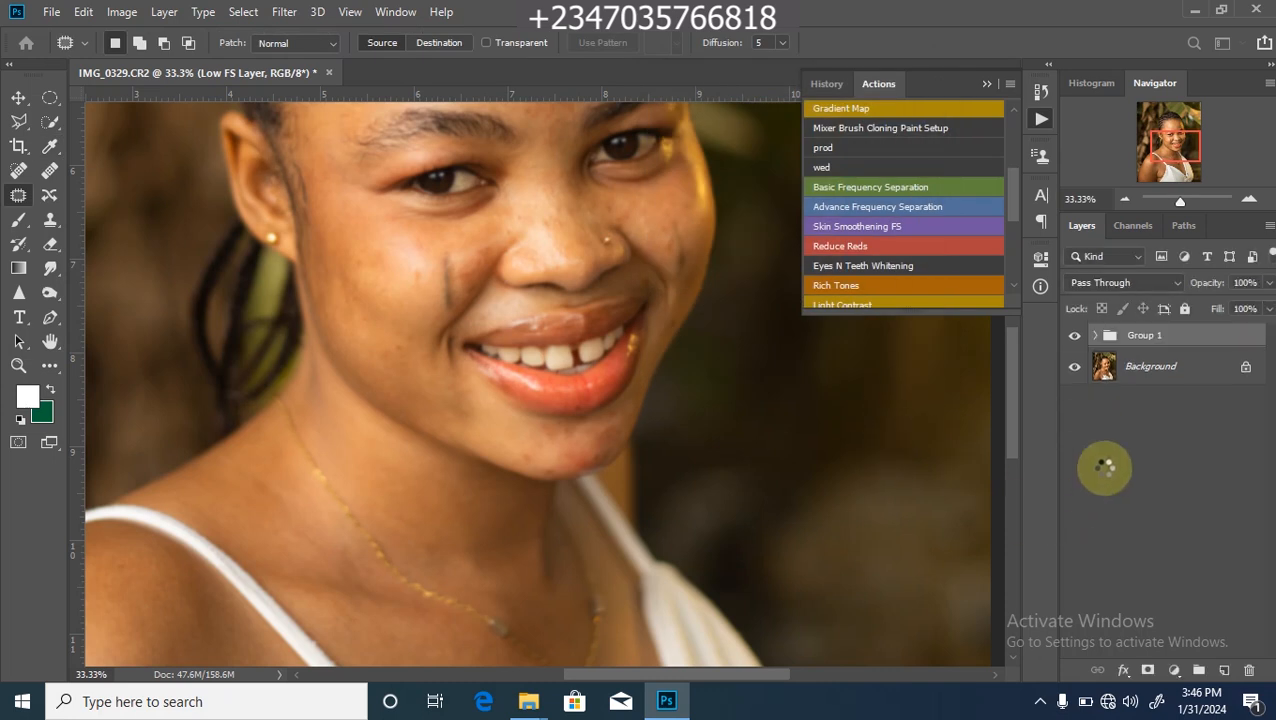
Blend the forehead skin on the Low FS Layer with the Mixer Brush at a size of about 200.
left_click(1094, 337)
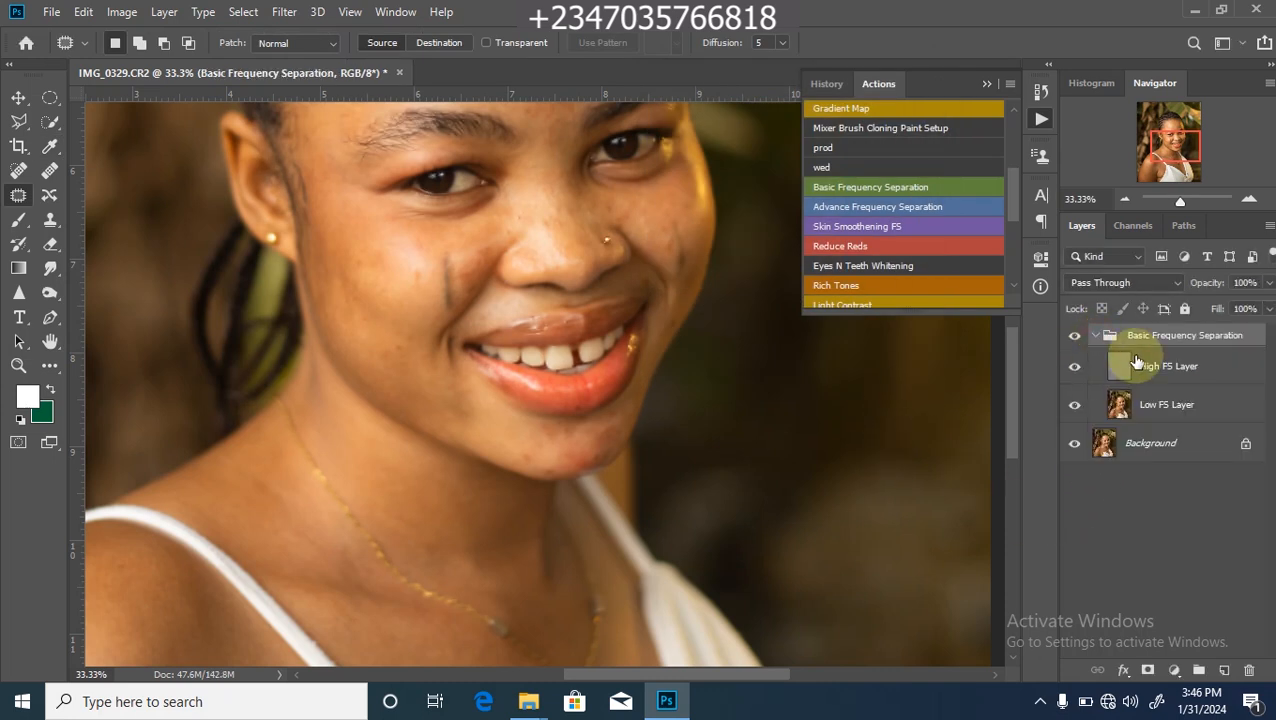
left_click(1160, 421)
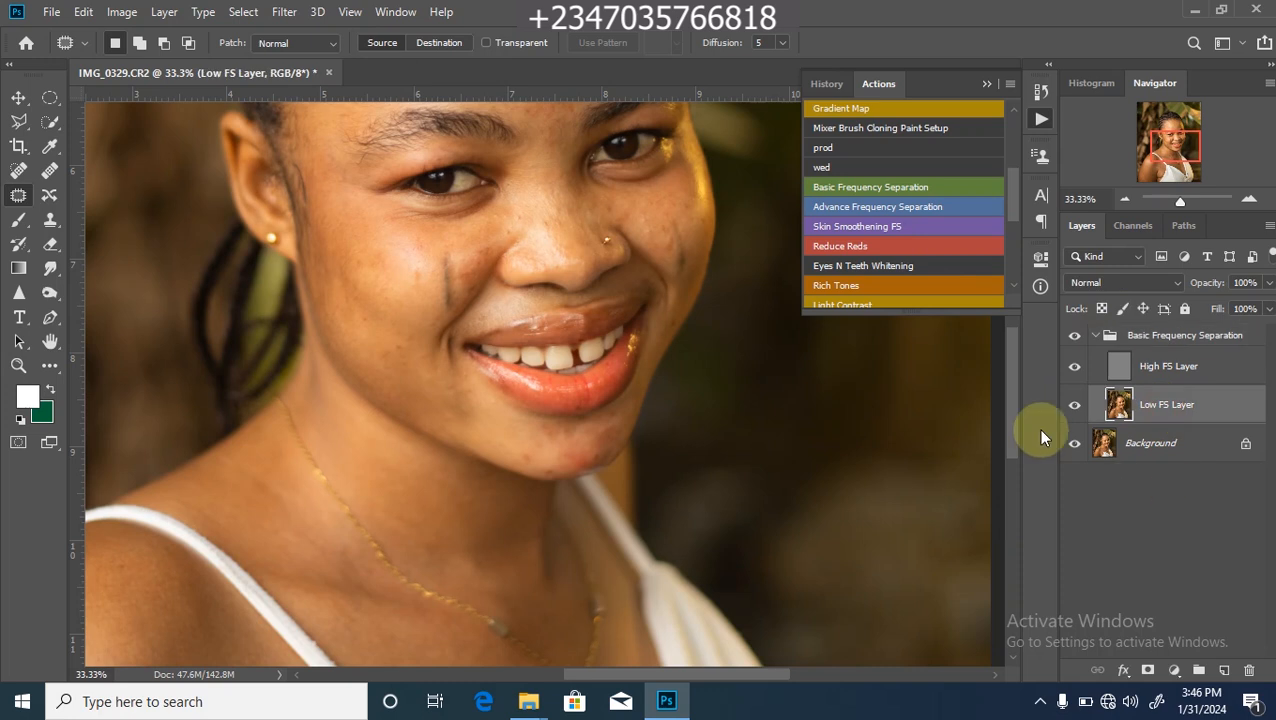
left_click(50, 368)
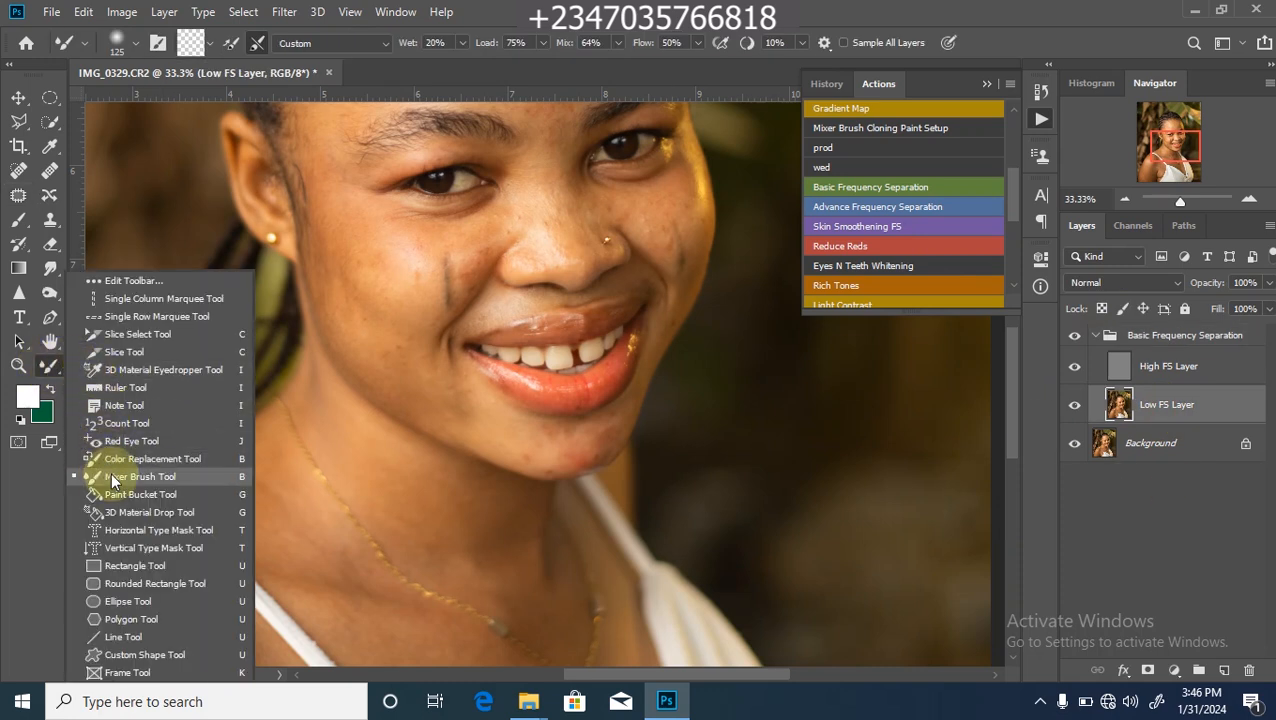
left_click(113, 482)
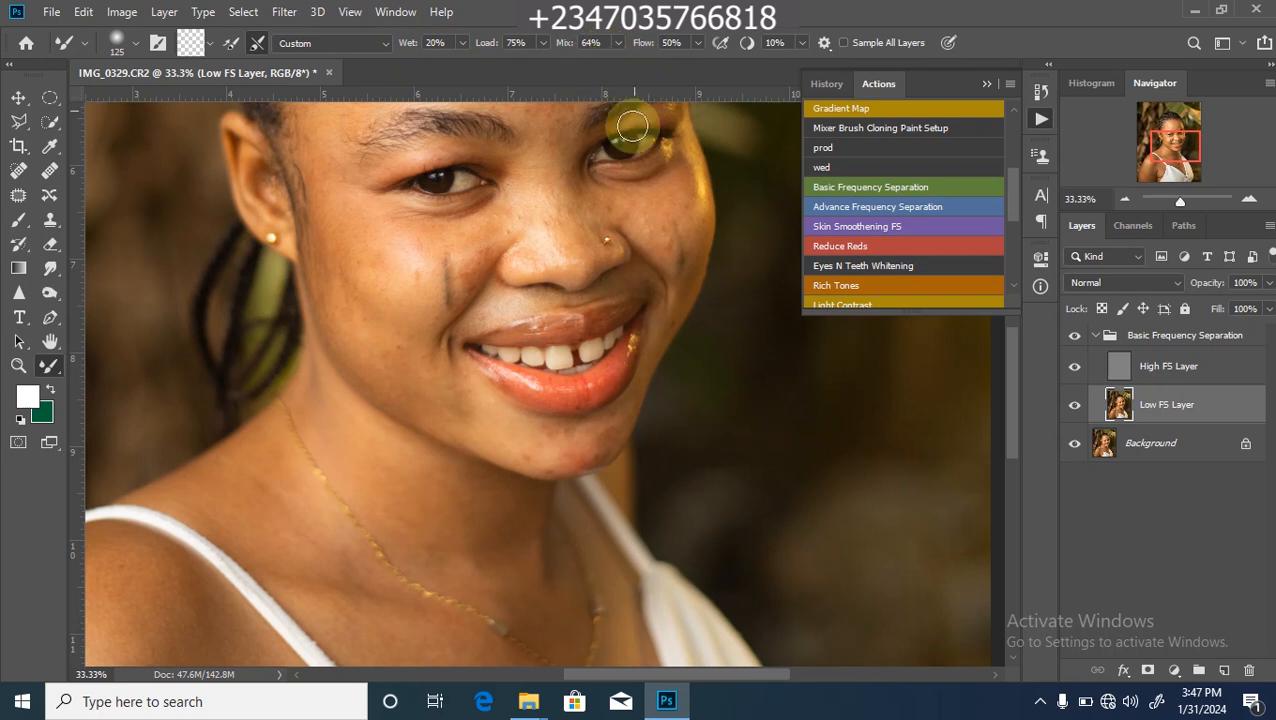
scroll(585, 380, "up", 5)
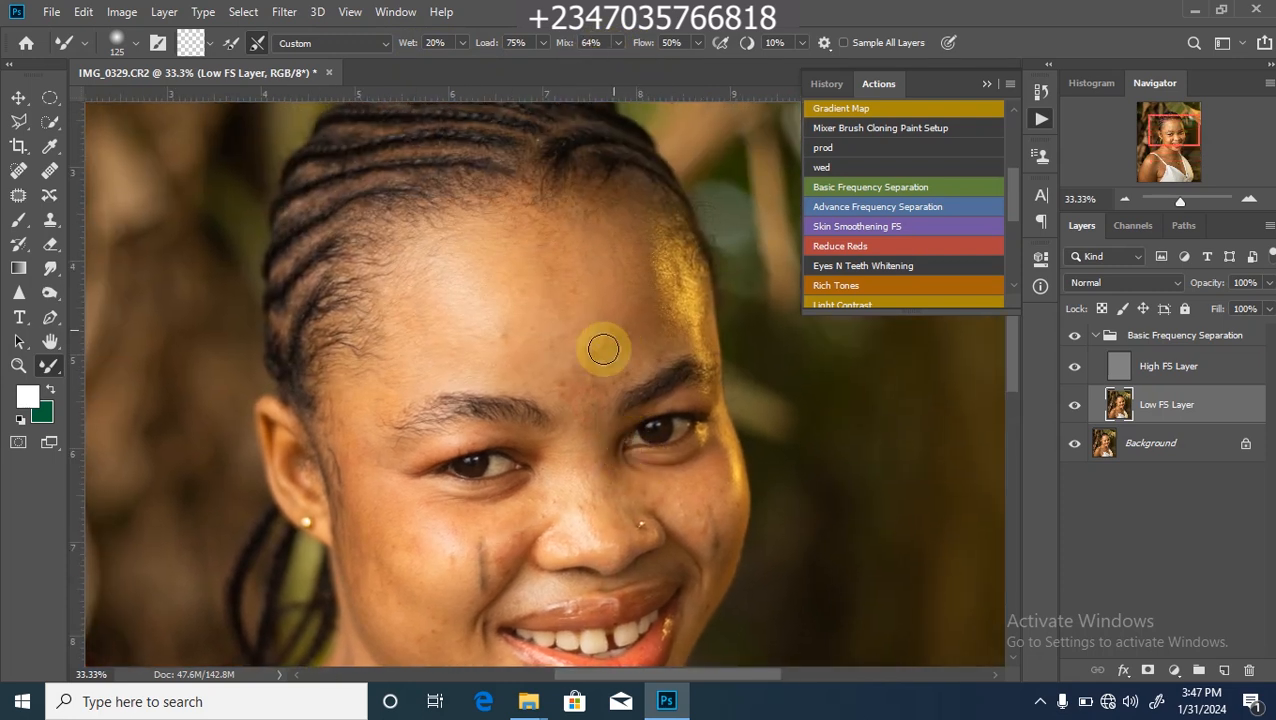
key("bracketright")
key("bracketright")
mouse_move(663, 287)
left_mouse_down()
mouse_move(689, 314)
mouse_move(673, 261)
mouse_move(647, 279)
mouse_move(604, 364)
mouse_move(634, 340)
mouse_move(607, 285)
mouse_move(624, 255)
mouse_move(613, 335)
mouse_move(583, 383)
mouse_move(618, 381)
mouse_move(668, 337)
mouse_move(566, 398)
mouse_move(554, 385)
mouse_move(566, 312)
mouse_move(568, 347)
mouse_move(578, 340)
mouse_move(571, 237)
mouse_move(567, 325)
mouse_move(562, 299)
mouse_move(573, 235)
mouse_move(530, 242)
left_mouse_up()
key("bracketright")
key("bracketleft")
key("bracketright")
key("bracketright")
key("bracketleft")
mouse_move(521, 290)
left_mouse_down()
mouse_move(508, 359)
mouse_move(510, 338)
mouse_move(527, 362)
mouse_move(564, 277)
mouse_move(596, 262)
mouse_move(574, 313)
mouse_move(536, 283)
mouse_move(551, 253)
mouse_move(454, 289)
mouse_move(506, 296)
mouse_move(501, 330)
mouse_move(551, 259)
mouse_move(527, 234)
left_mouse_up()
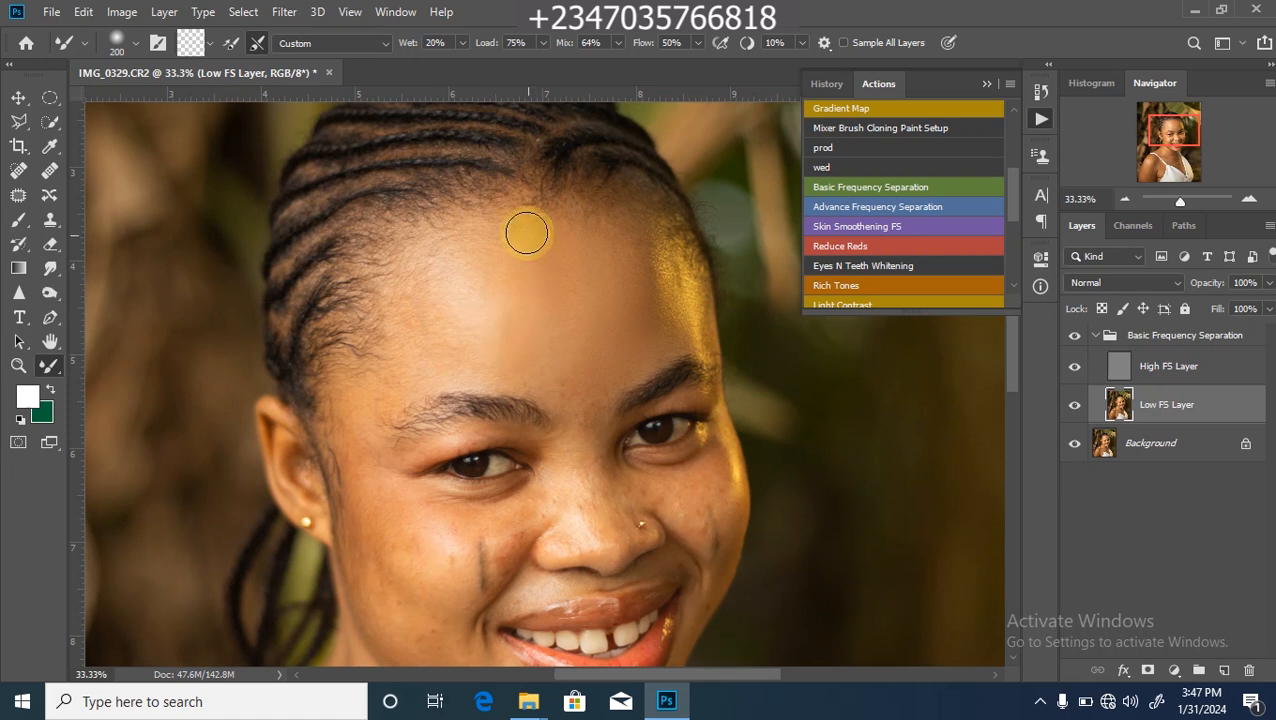
Smooth the cheeks, nose area and chin on the Low FS Layer with a smaller Mixer Brush of about 150.
key("bracketleft")
key("bracketleft")
key("bracketleft")
left_click_drag(437, 613, 527, 492)
mouse_move(504, 430)
left_mouse_down()
mouse_move(592, 438)
mouse_move(596, 396)
mouse_move(693, 352)
mouse_move(720, 399)
mouse_move(800, 367)
mouse_move(792, 430)
mouse_move(746, 370)
left_mouse_up()
key("bracketleft")
mouse_move(681, 546)
left_mouse_down()
mouse_move(707, 451)
mouse_move(741, 513)
mouse_move(652, 505)
left_mouse_up()
key("bracketright")
key("bracketright")
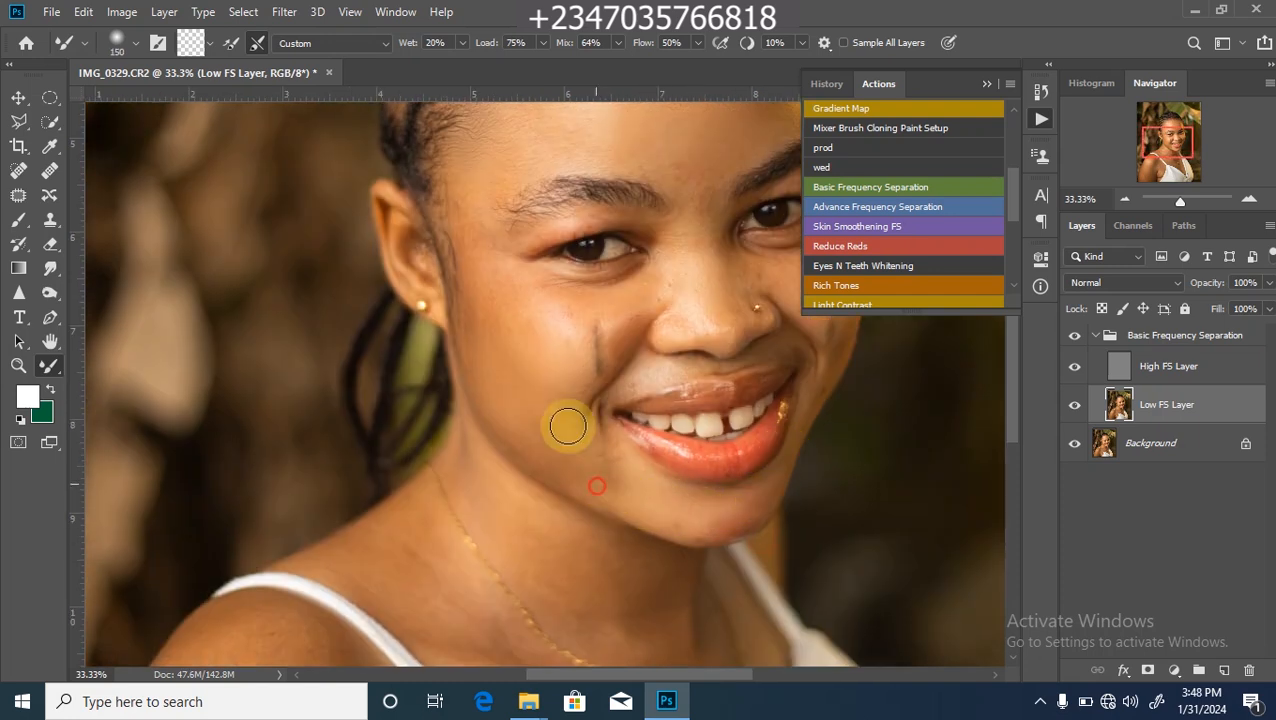
left_click_drag(568, 426, 560, 462)
left_click_drag(566, 563, 595, 336)
left_click_drag(590, 513, 689, 558)
Smooth the neck, shoulder and upper arm on the Low FS Layer, enlarging the Mixer Brush to about 300.
mouse_move(435, 314)
left_mouse_down()
mouse_move(481, 393)
mouse_move(392, 348)
left_mouse_up()
key("bracketright")
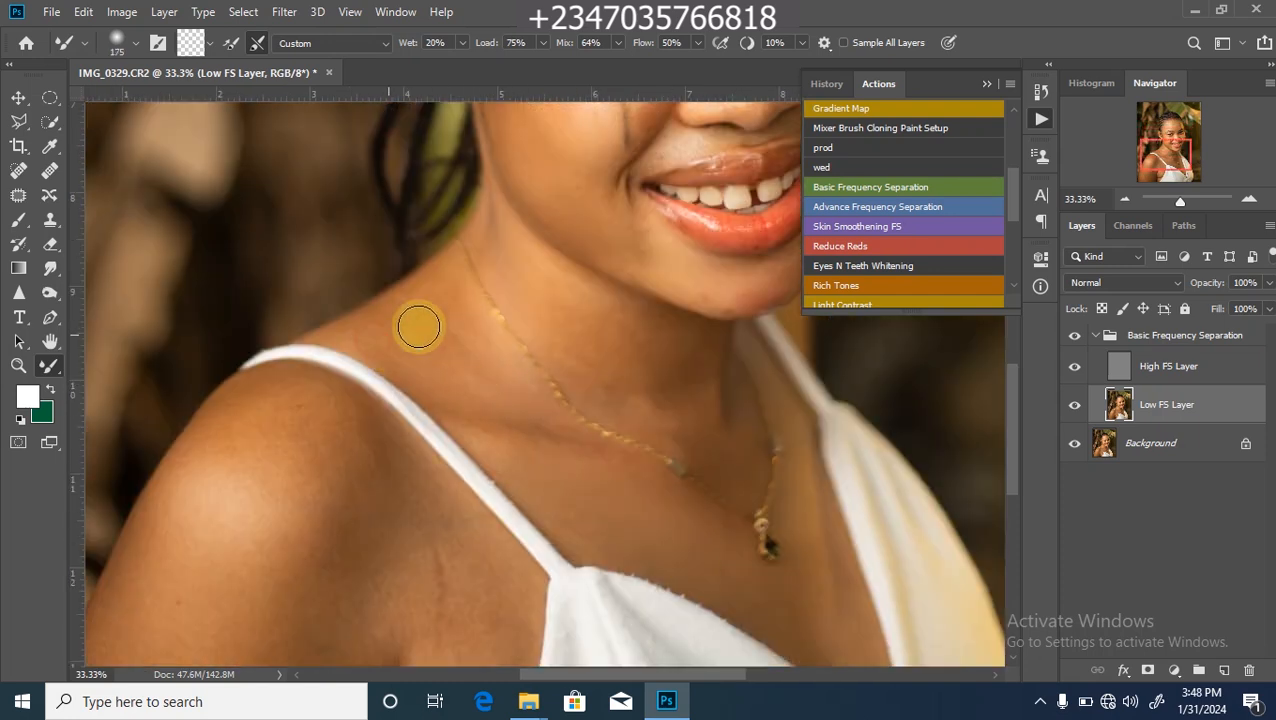
key("ctrl+minus")
left_click_drag(392, 597, 515, 308)
key("bracketright")
key("bracketright")
key("bracketright")
key("bracketright")
key("bracketright")
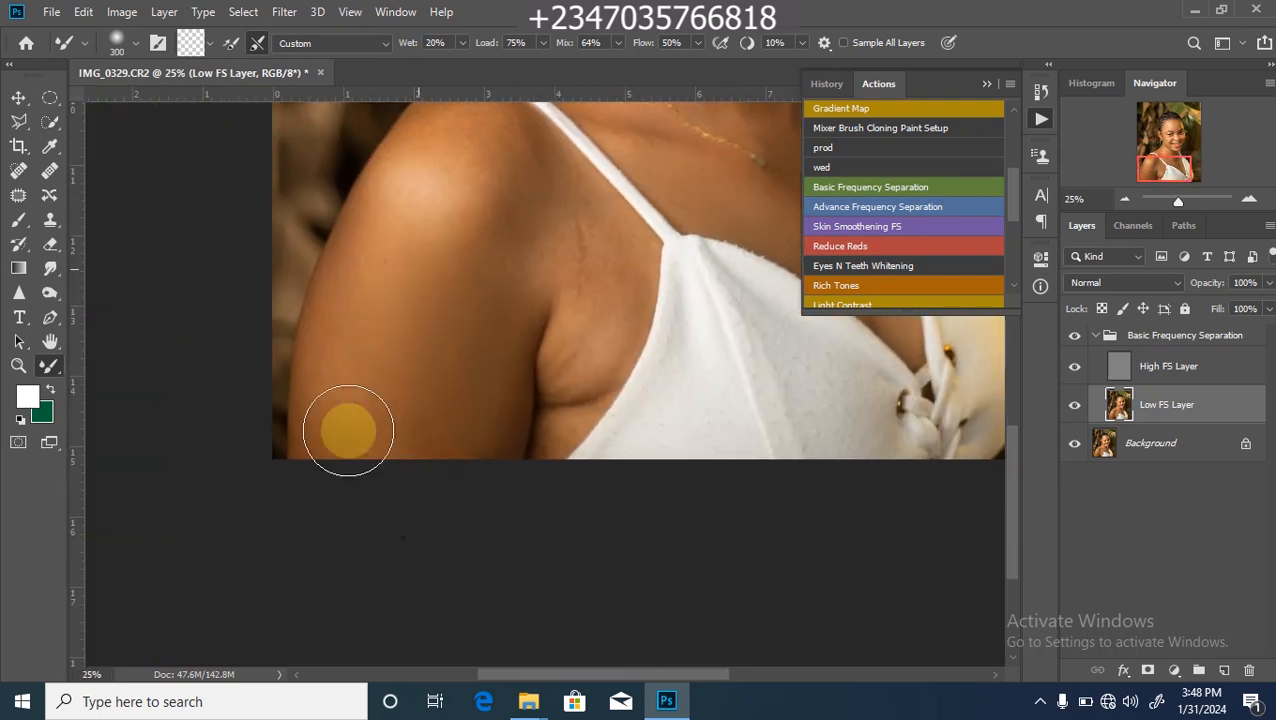
mouse_move(538, 222)
left_mouse_down()
mouse_move(581, 213)
mouse_move(548, 420)
left_mouse_up()
mouse_move(510, 162)
left_mouse_down()
mouse_move(444, 296)
mouse_move(746, 194)
mouse_move(500, 175)
mouse_move(610, 290)
mouse_move(604, 273)
left_mouse_up()
Lasso the forehead and cheek with a 20 px feather, soften them with Gaussian Blur, and deselect.
scroll(760, 380, "up", 6)
left_click(19, 121)
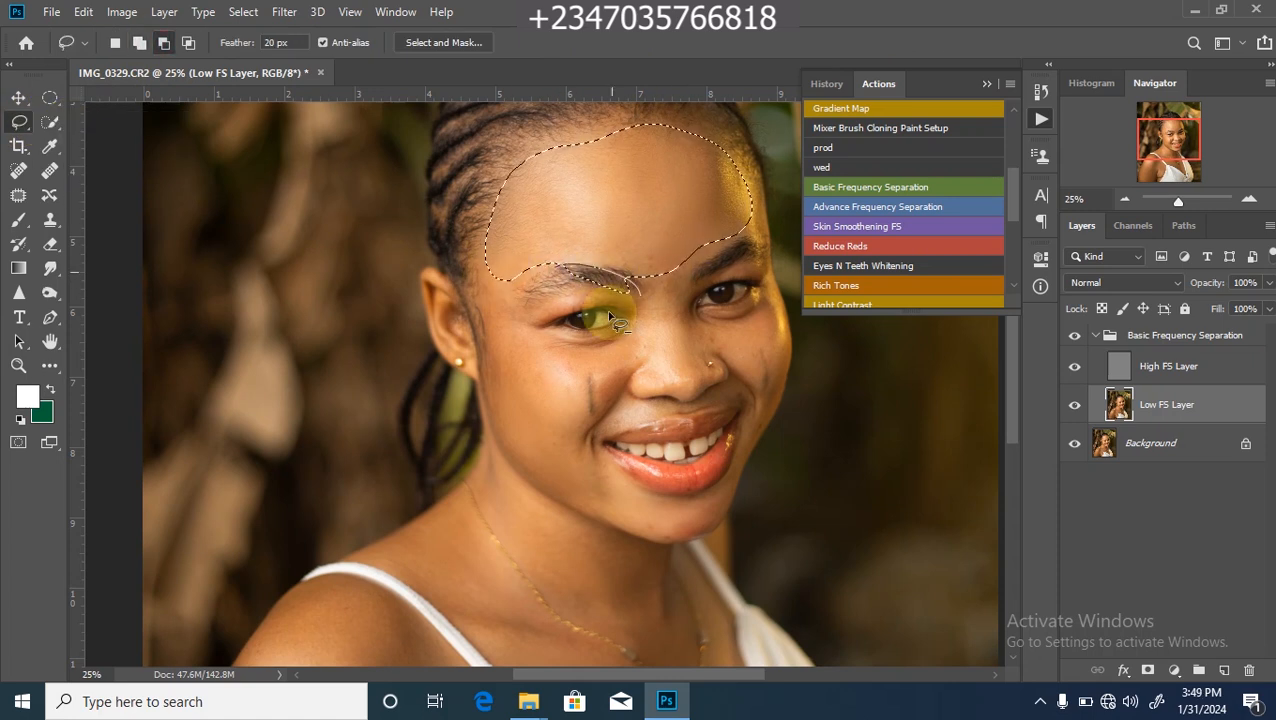
mouse_move(487, 272)
left_mouse_down()
mouse_move(518, 462)
mouse_move(580, 377)
mouse_move(519, 273)
mouse_move(611, 402)
mouse_move(636, 532)
mouse_move(709, 502)
mouse_move(583, 460)
mouse_move(550, 478)
left_mouse_up()
left_click(284, 11)
mouse_move(380, 237)
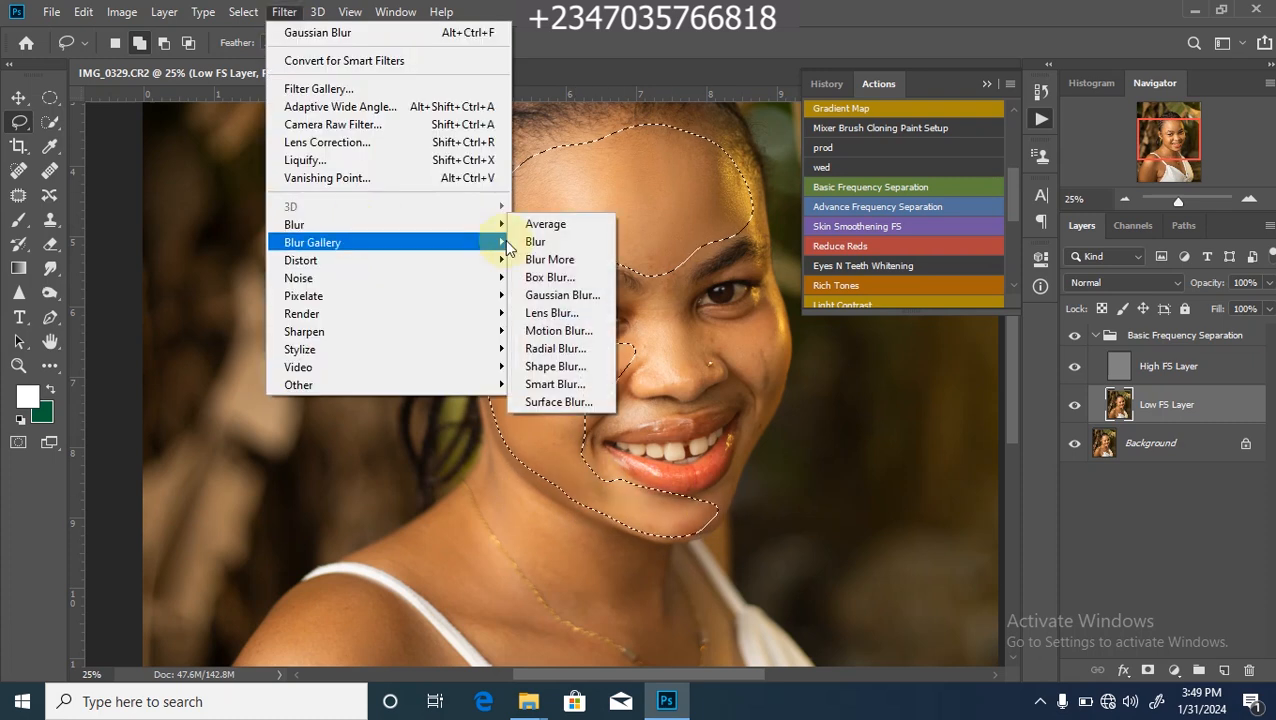
left_click(562, 295)
left_click_drag(705, 367, 716, 366)
key("Return")
key("ctrl+d")
Lasso the shoulder, arm, neck and chest skin, reapply the last Gaussian Blur to them, and deselect.
key("ctrl+minus")
left_click_drag(505, 608, 582, 414)
mouse_move(485, 332)
left_mouse_down()
mouse_move(532, 367)
mouse_move(532, 458)
mouse_move(485, 335)
left_mouse_up()
mouse_move(605, 258)
left_mouse_down()
mouse_move(590, 303)
mouse_move(594, 268)
left_mouse_up()
mouse_move(548, 322)
left_mouse_down()
mouse_move(598, 333)
mouse_move(556, 318)
left_mouse_up()
mouse_move(655, 402)
left_mouse_down()
mouse_move(760, 411)
mouse_move(740, 390)
left_mouse_up()
left_click(284, 12)
left_click(295, 36)
key("ctrl+d")
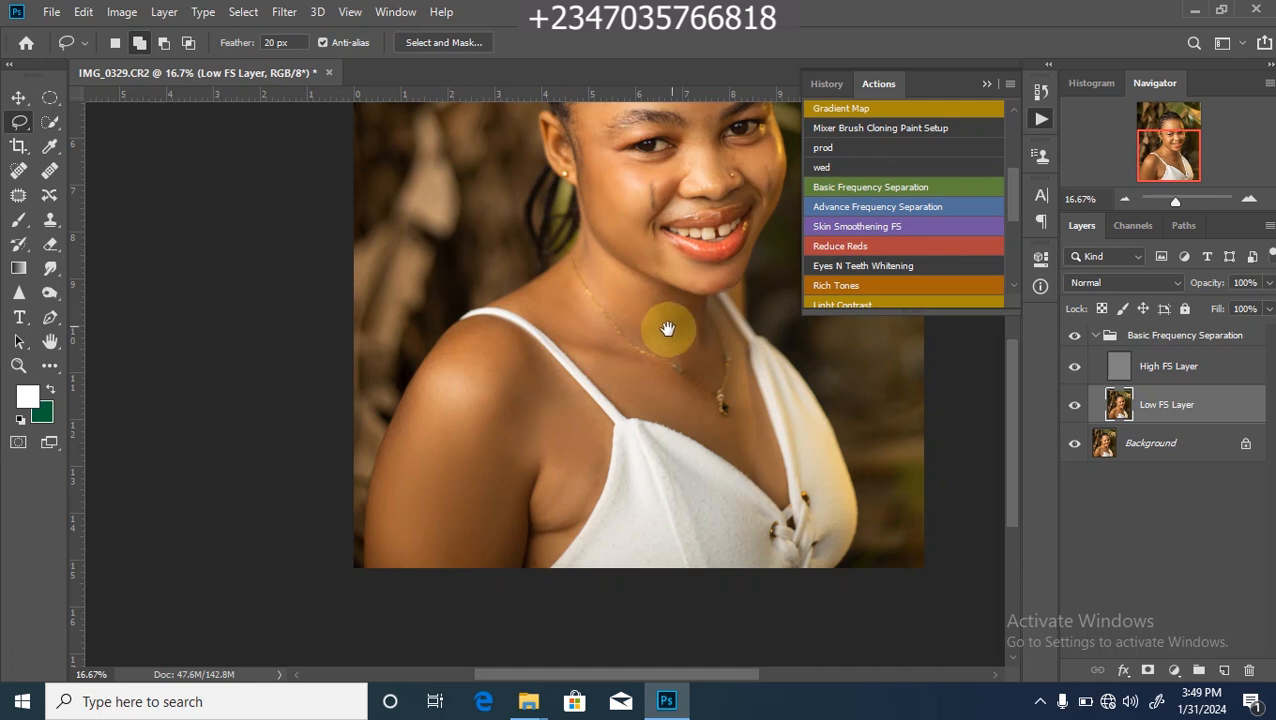
Stamp the visible layers into a new layer and flatten the document to a single background layer.
left_click_drag(681, 322, 589, 458)
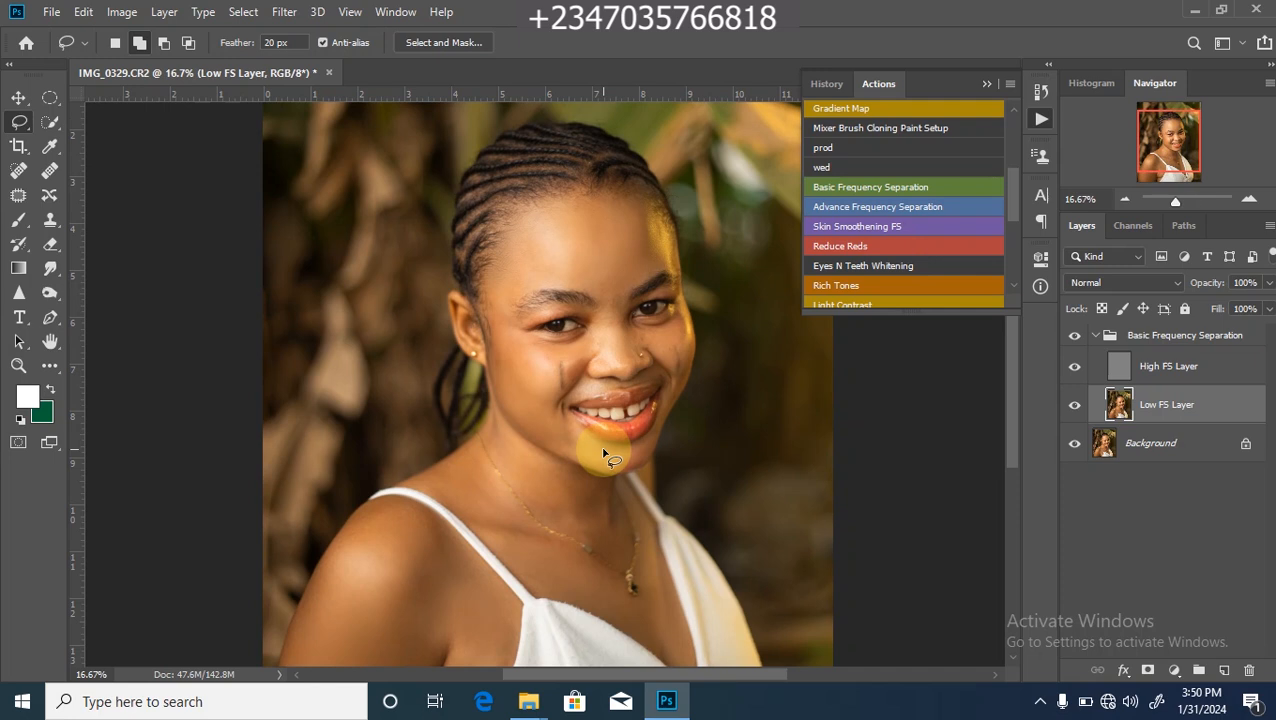
scroll(411, 478, "down", 2)
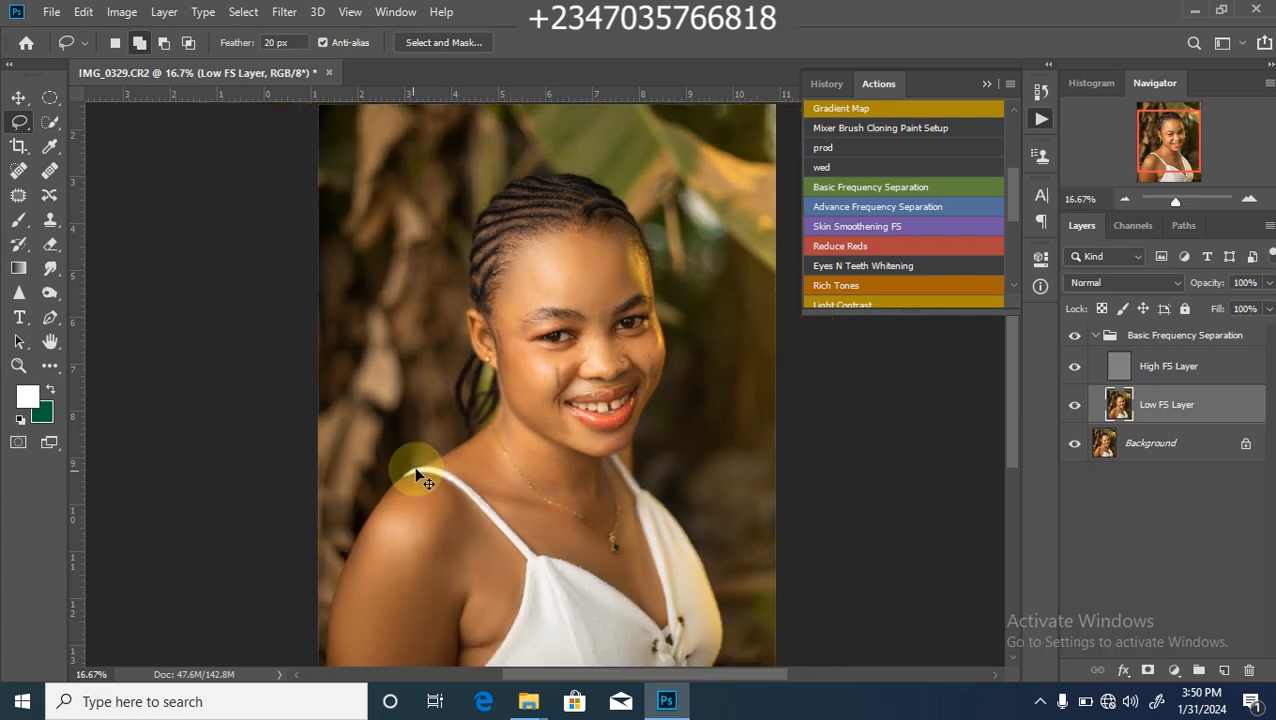
key("ctrl+plus")
key("ctrl+minus")
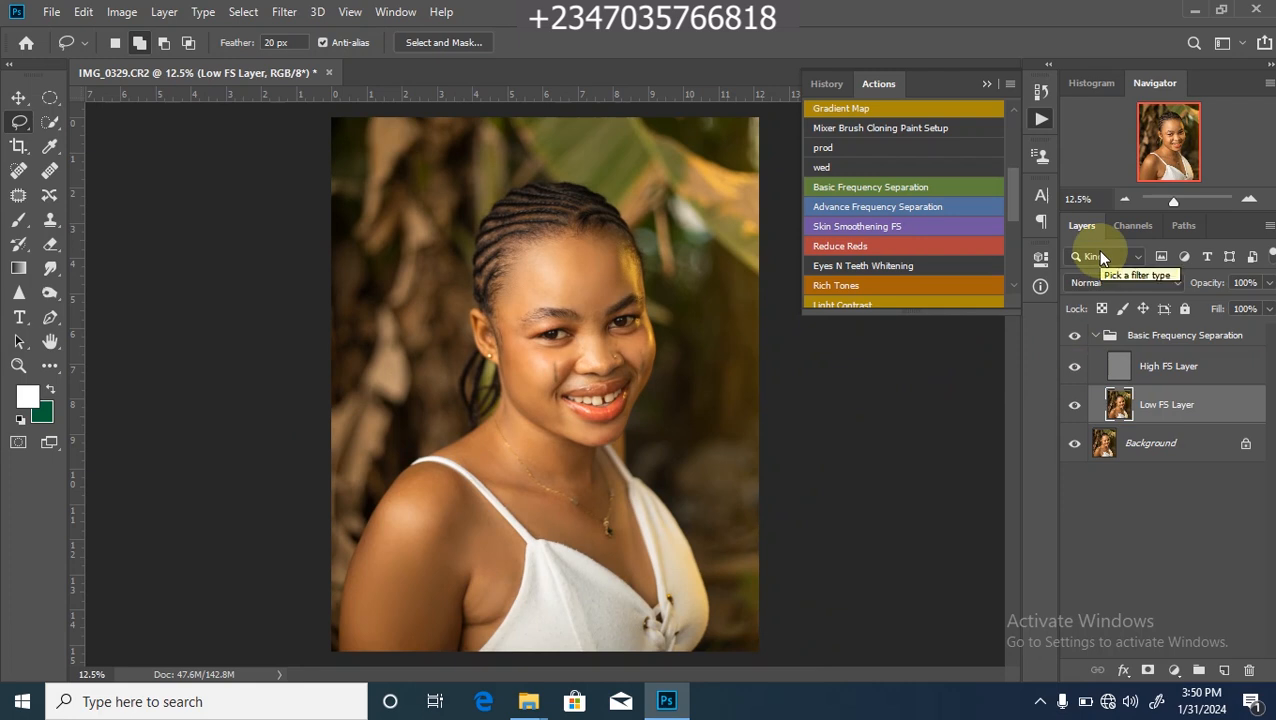
key("ctrl+shift+alt+e")
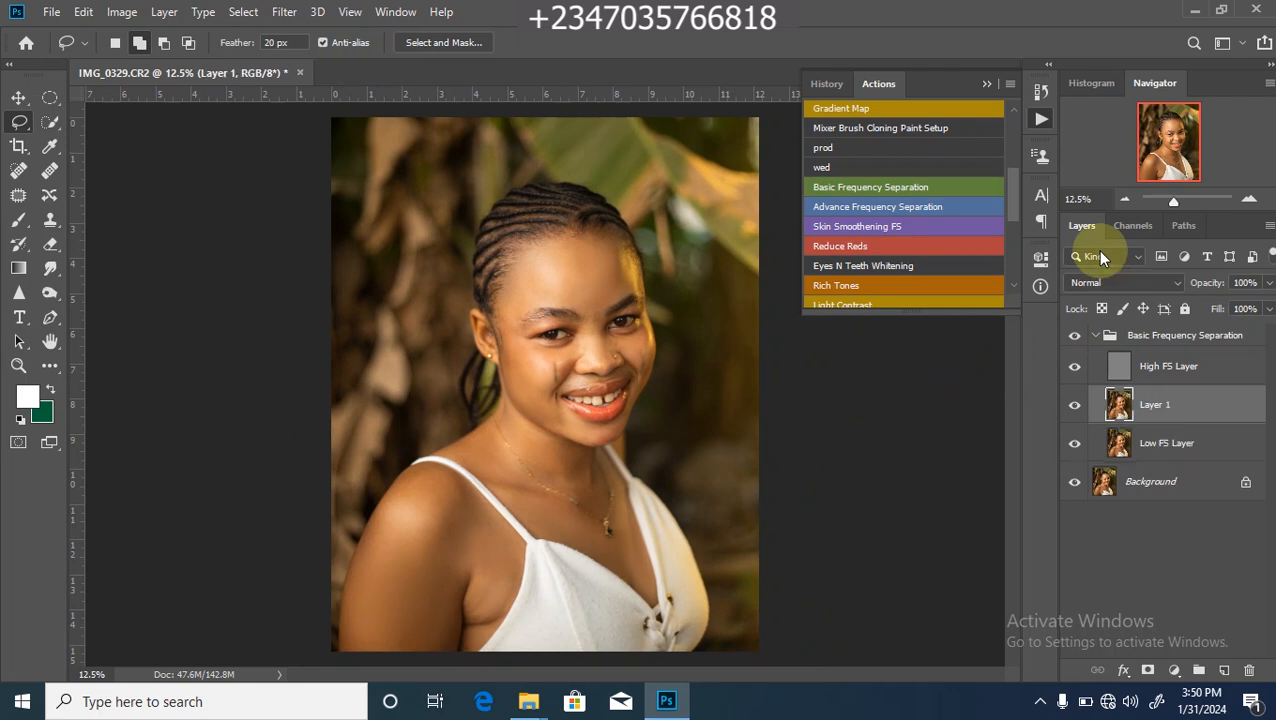
left_click(1097, 336)
key("Delete")
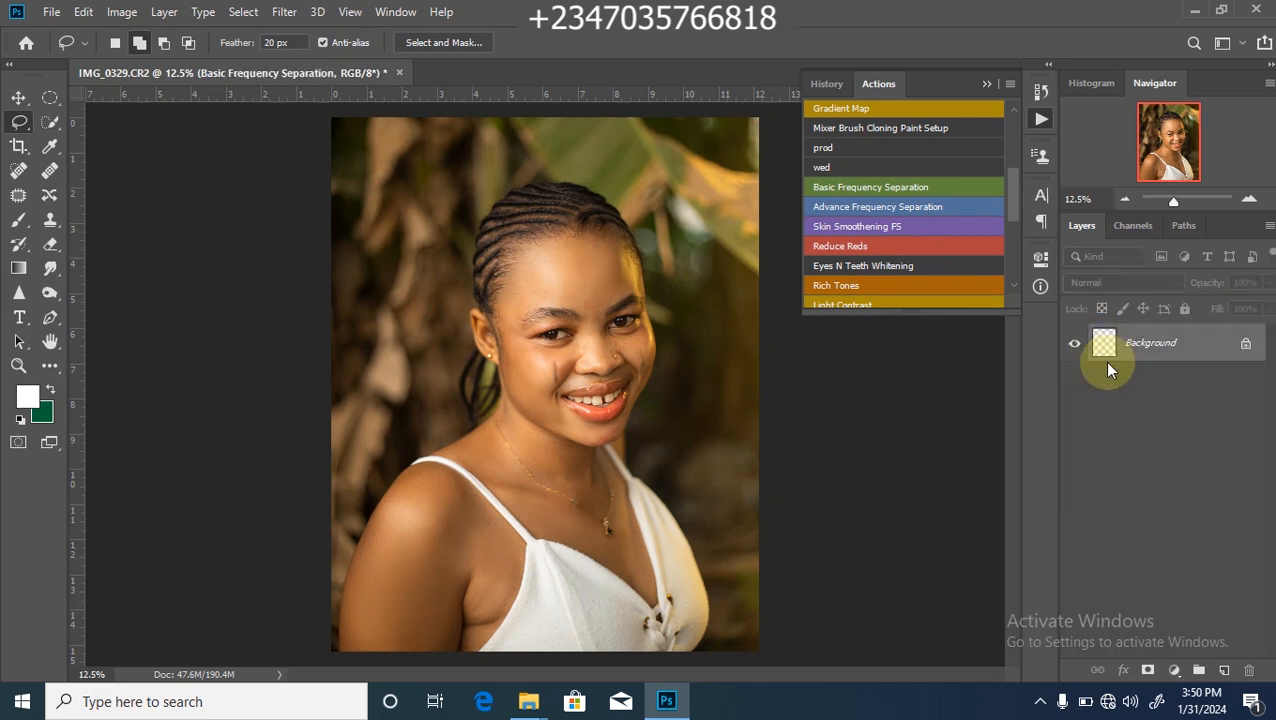
key("ctrl+plus")
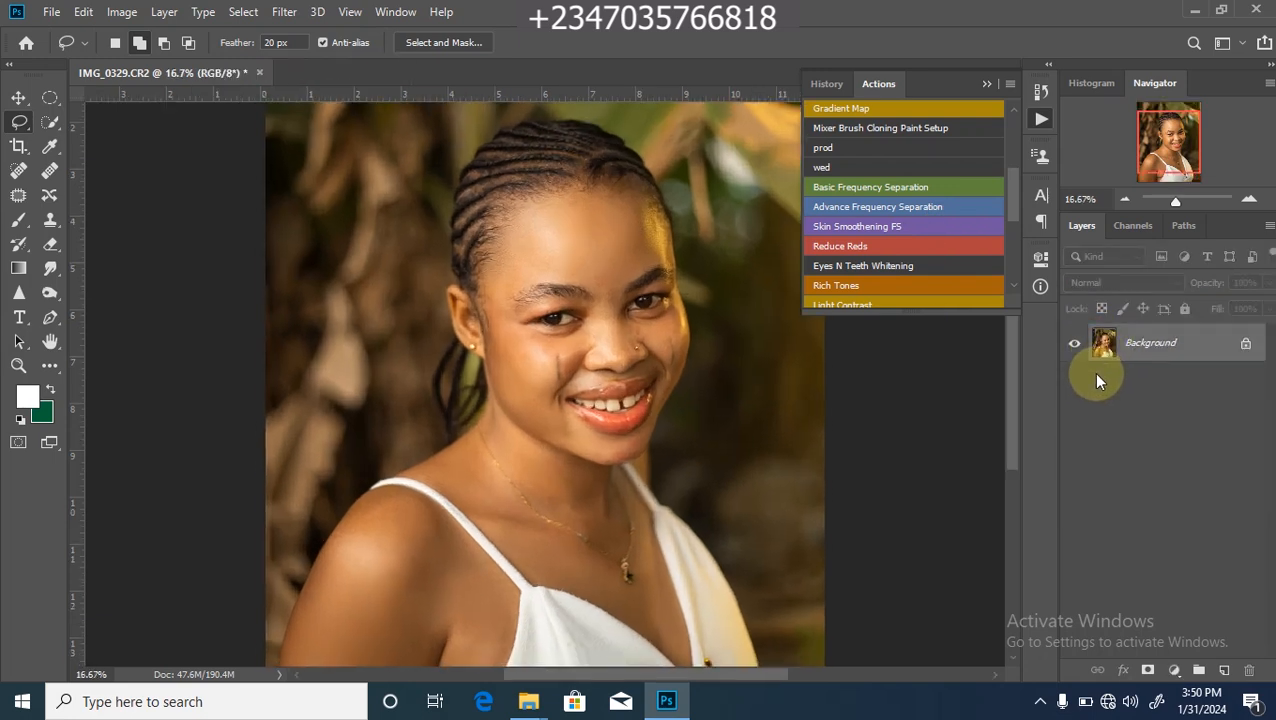
key("ctrl+minus")
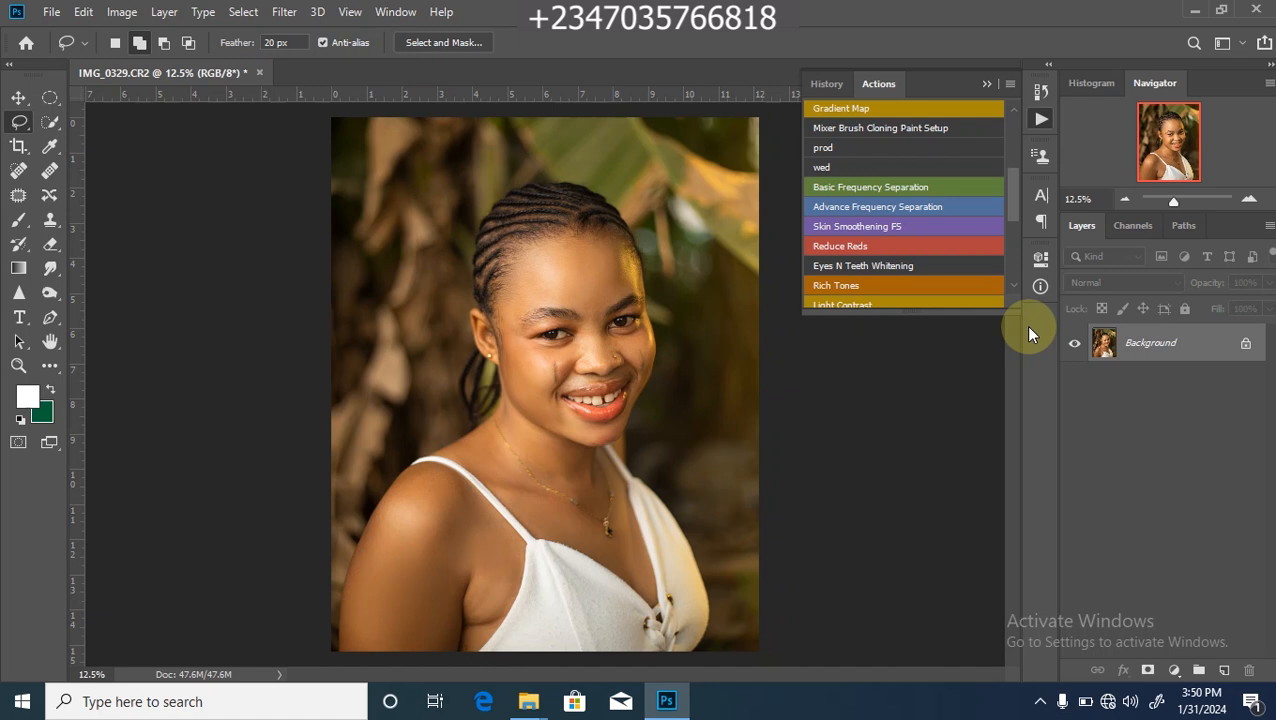
Add a Color Lookup adjustment layer above the portrait and load the 3D LUT file near brown.cube.
left_click(1172, 669)
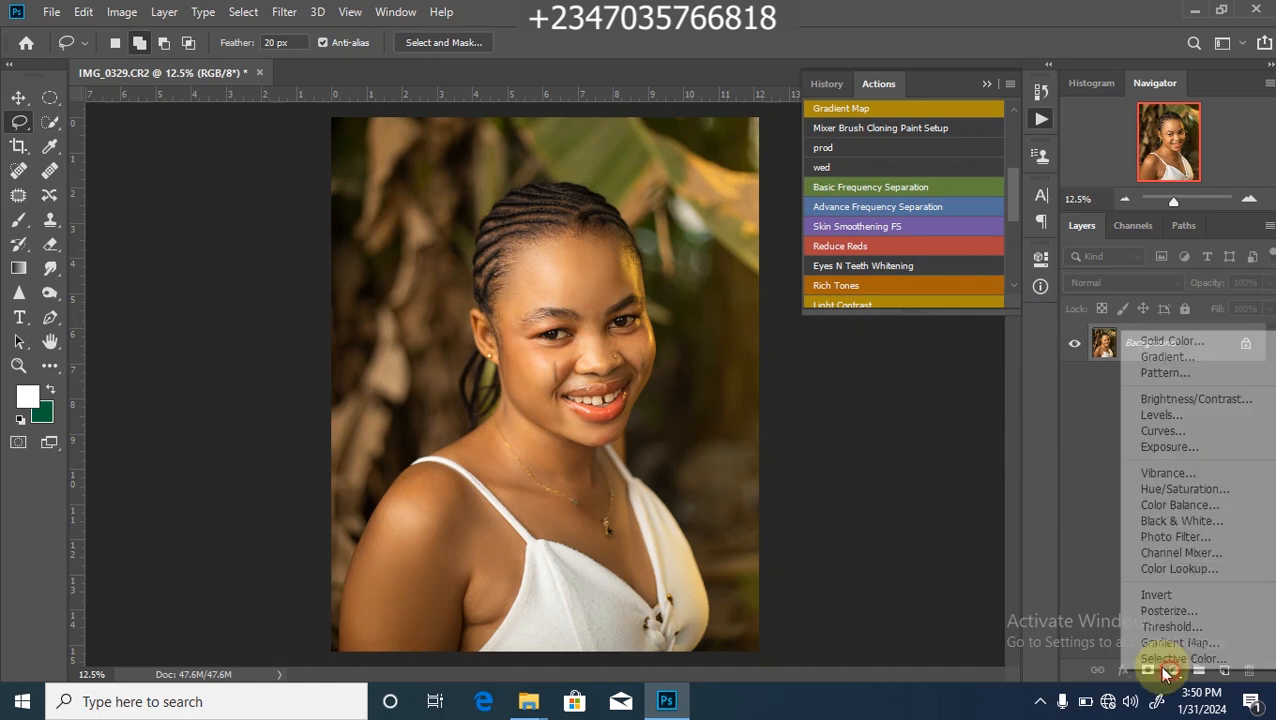
left_click(1169, 573)
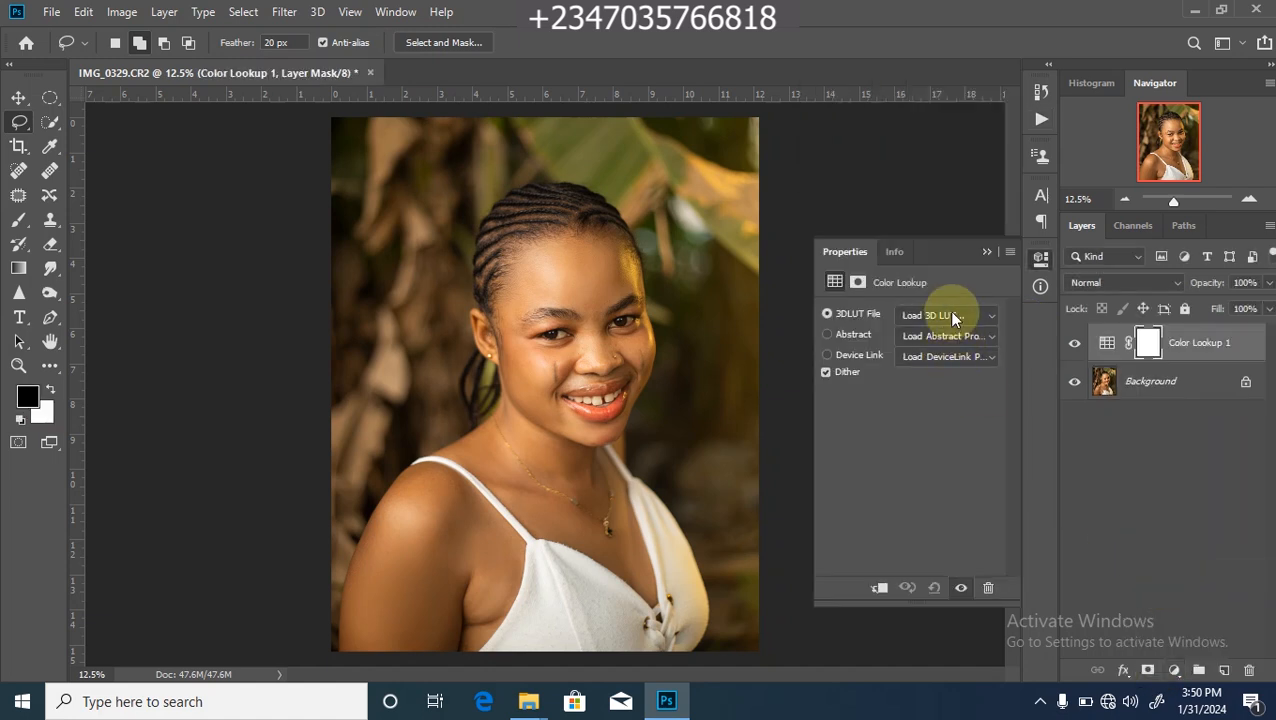
left_click(953, 318)
scroll(1108, 347, "down", 7)
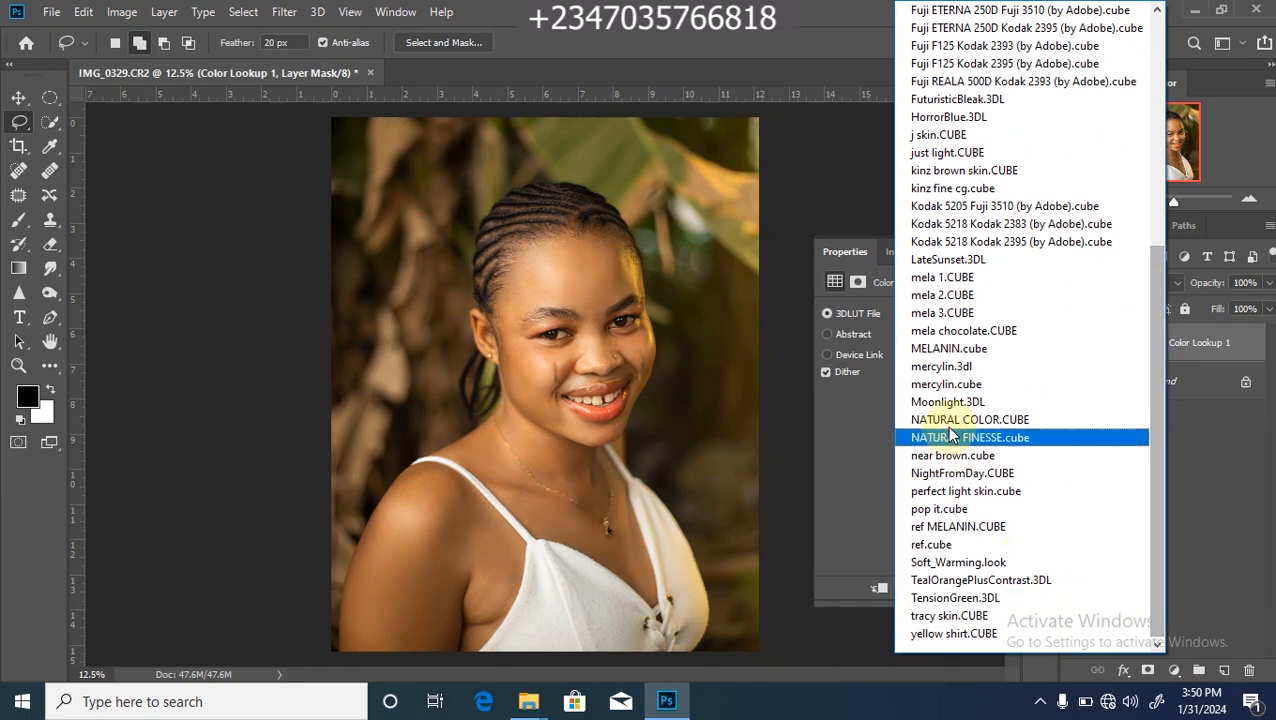
left_click(931, 456)
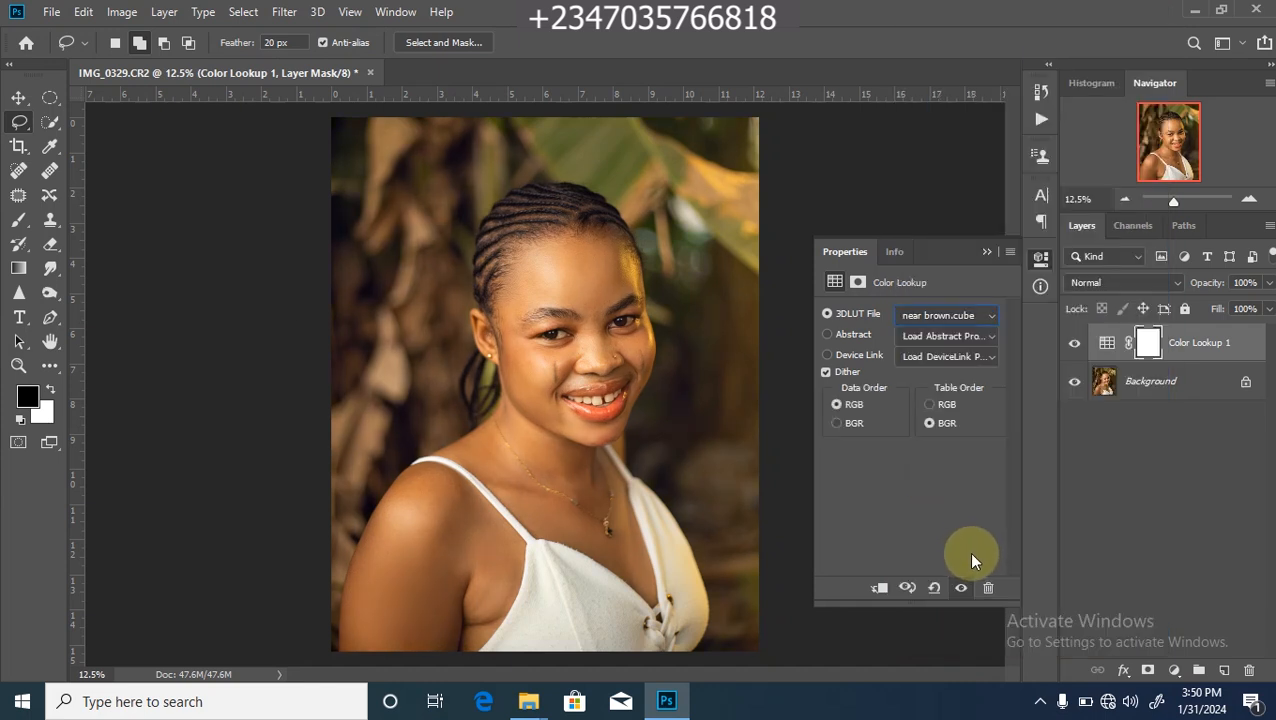
key("ctrl+plus")
key("ctrl+plus")
key("ctrl+minus")
key("ctrl+minus")
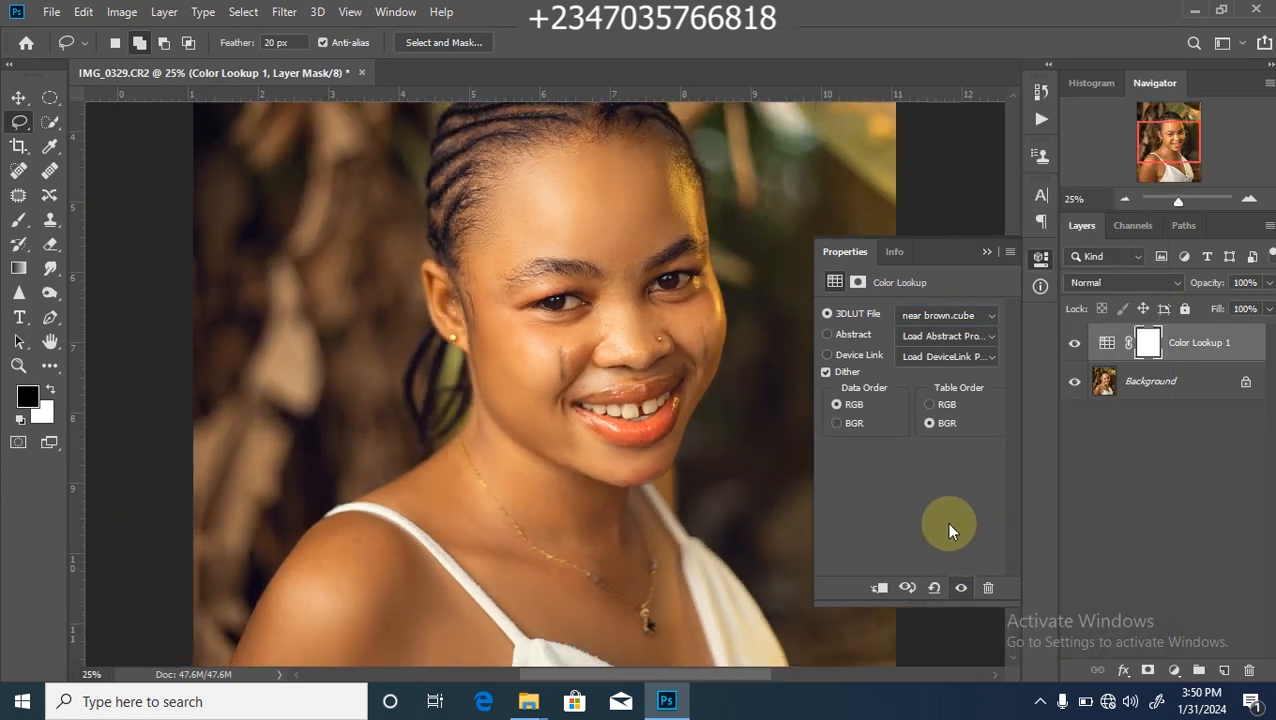
Hide and reshow the Color Lookup 1 layer to compare the whole portrait before and after the color grade.
key("ctrl+minus")
key("ctrl+plus")
left_click(1074, 343)
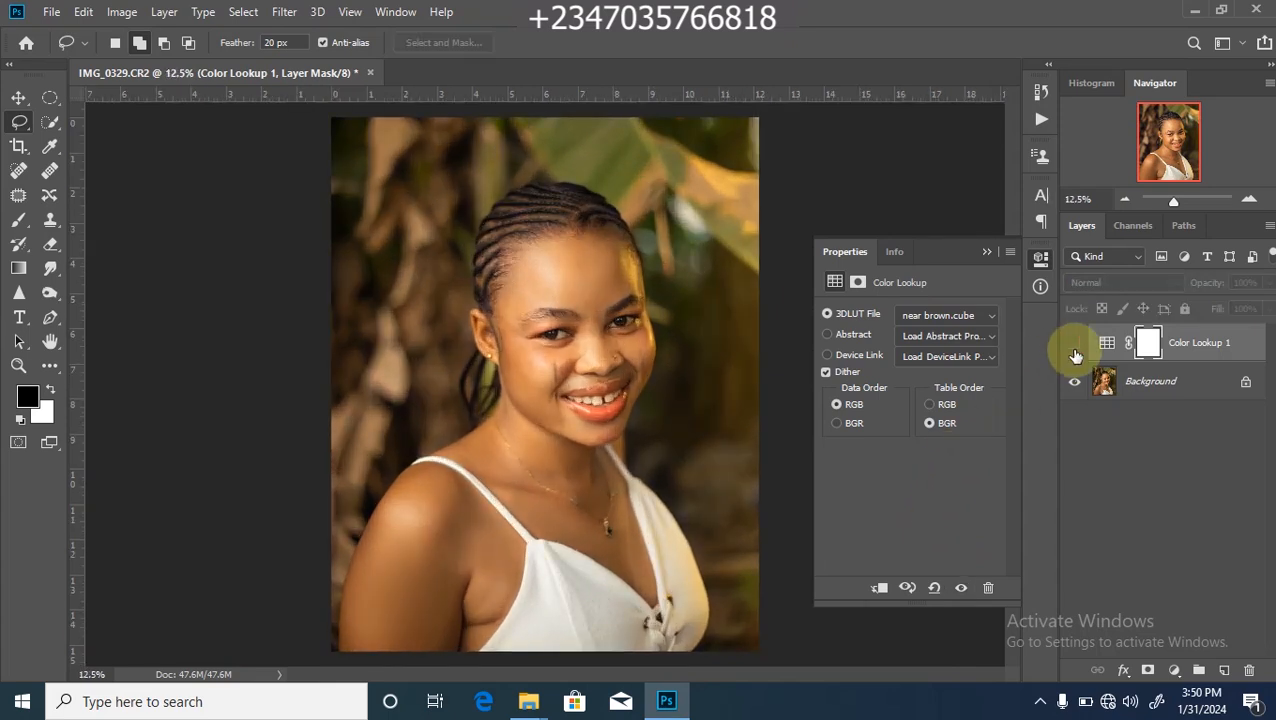
left_click(1074, 343)
key("ctrl+minus")
key("ctrl+plus")
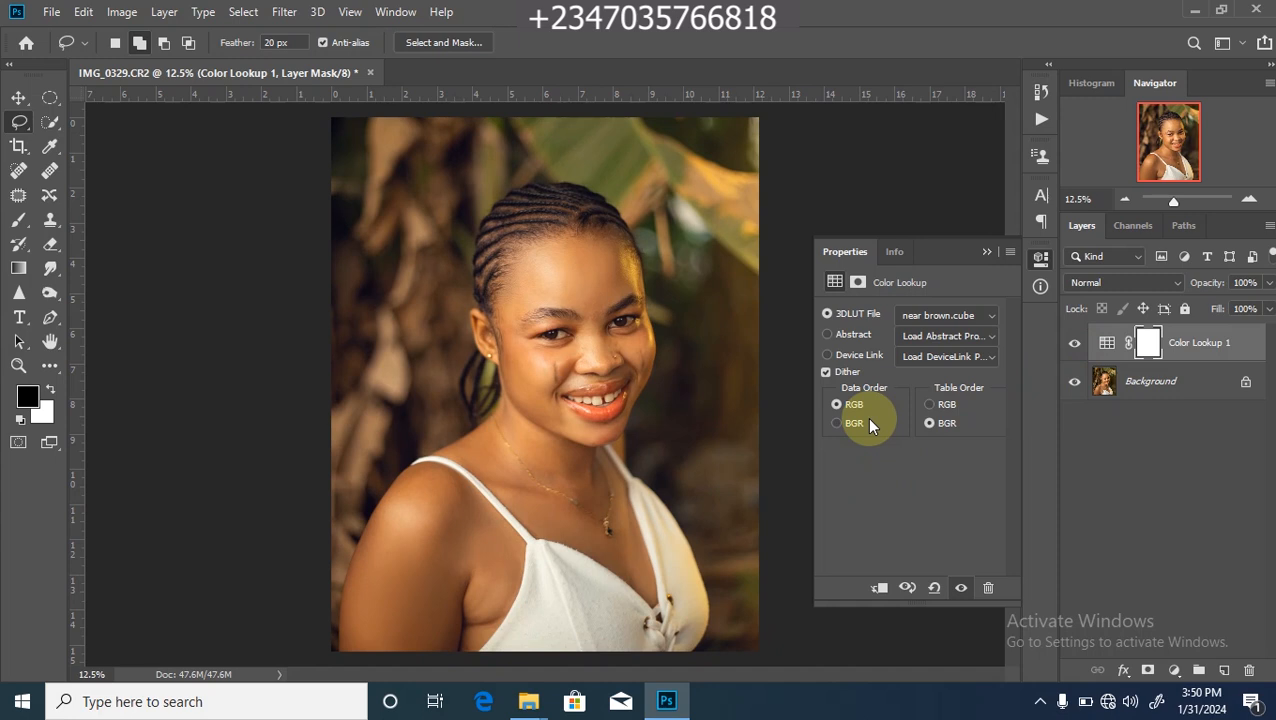
key("ctrl+minus")
key("ctrl+plus")
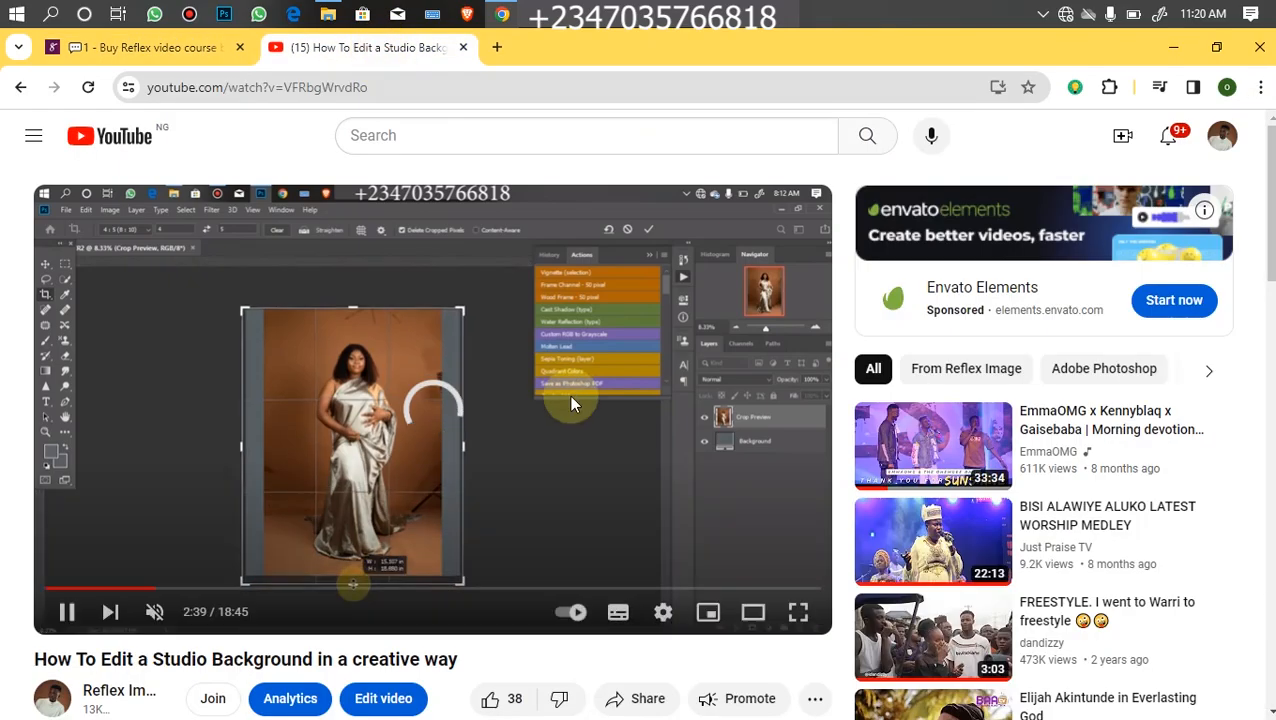
Look over the studio background video's page in Chrome and the Reflex video course sales page on Selar.
left_click_drag(1270, 256, 1270, 299)
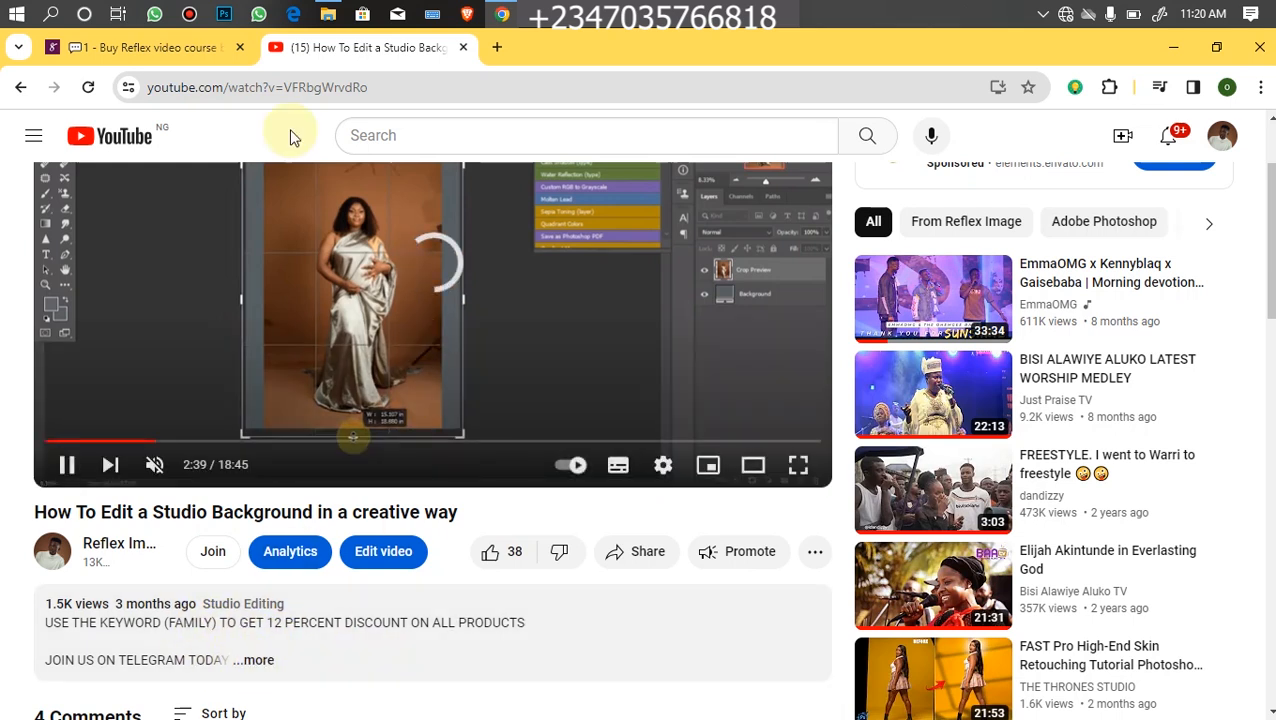
left_click(160, 46)
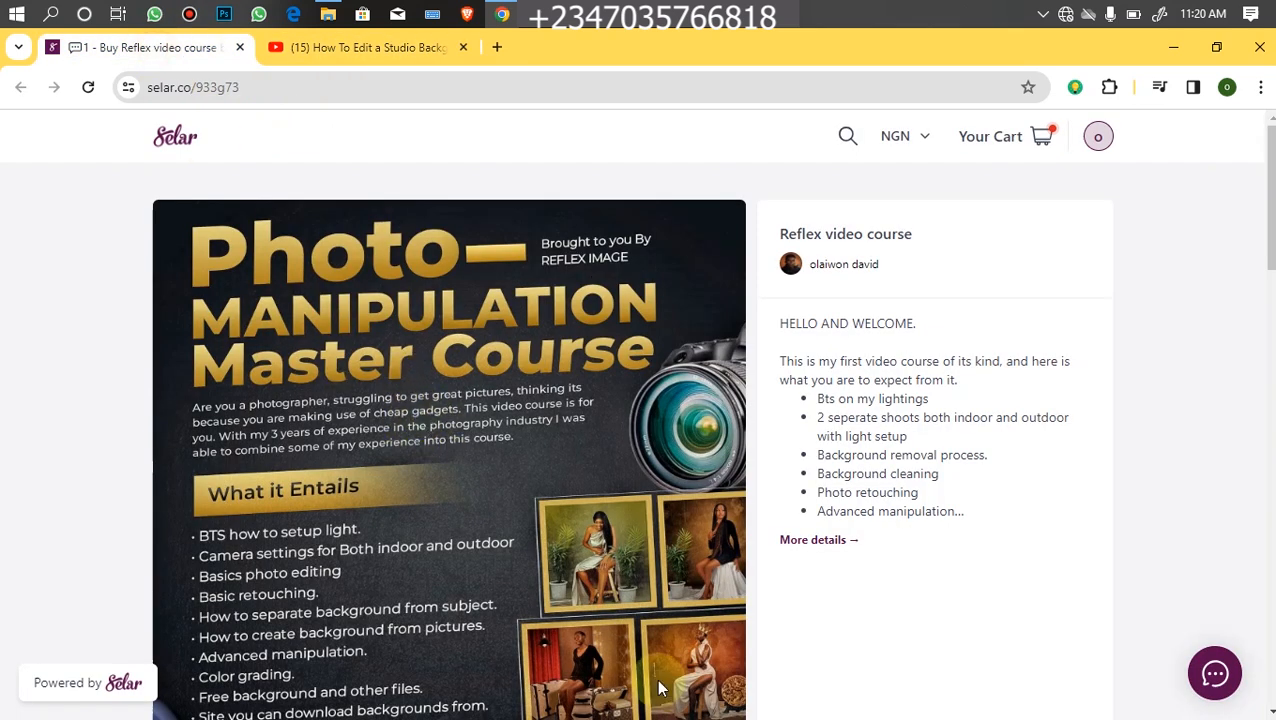
left_click_drag(1270, 253, 1272, 295)
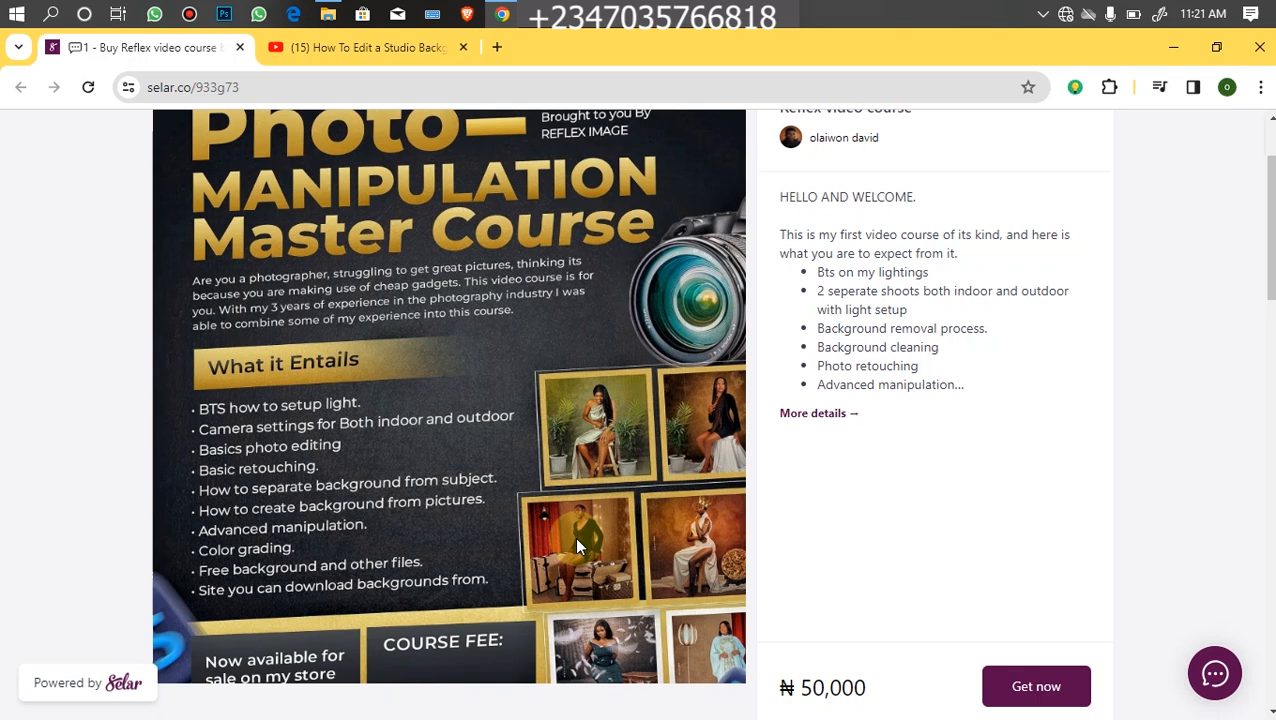
Switch to File Explorer and examine the course materials in the projet folder, including the ether mani folder.
left_click(328, 14)
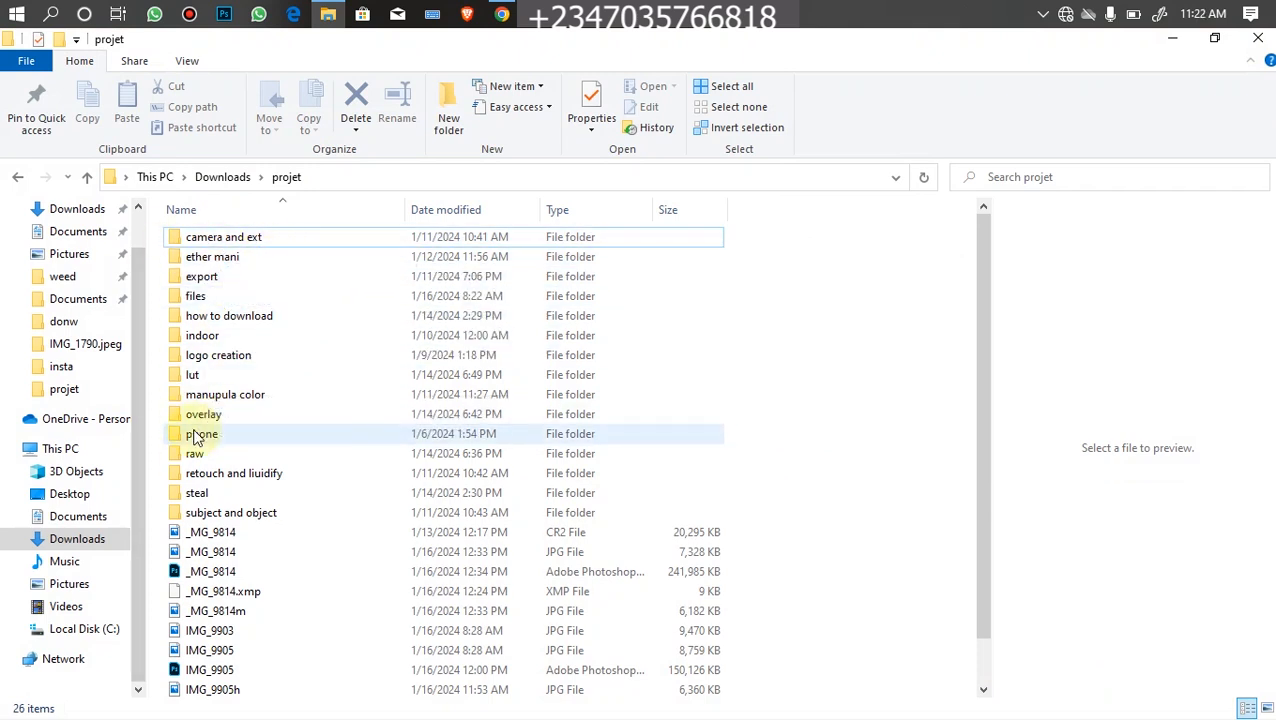
double_click(250, 256)
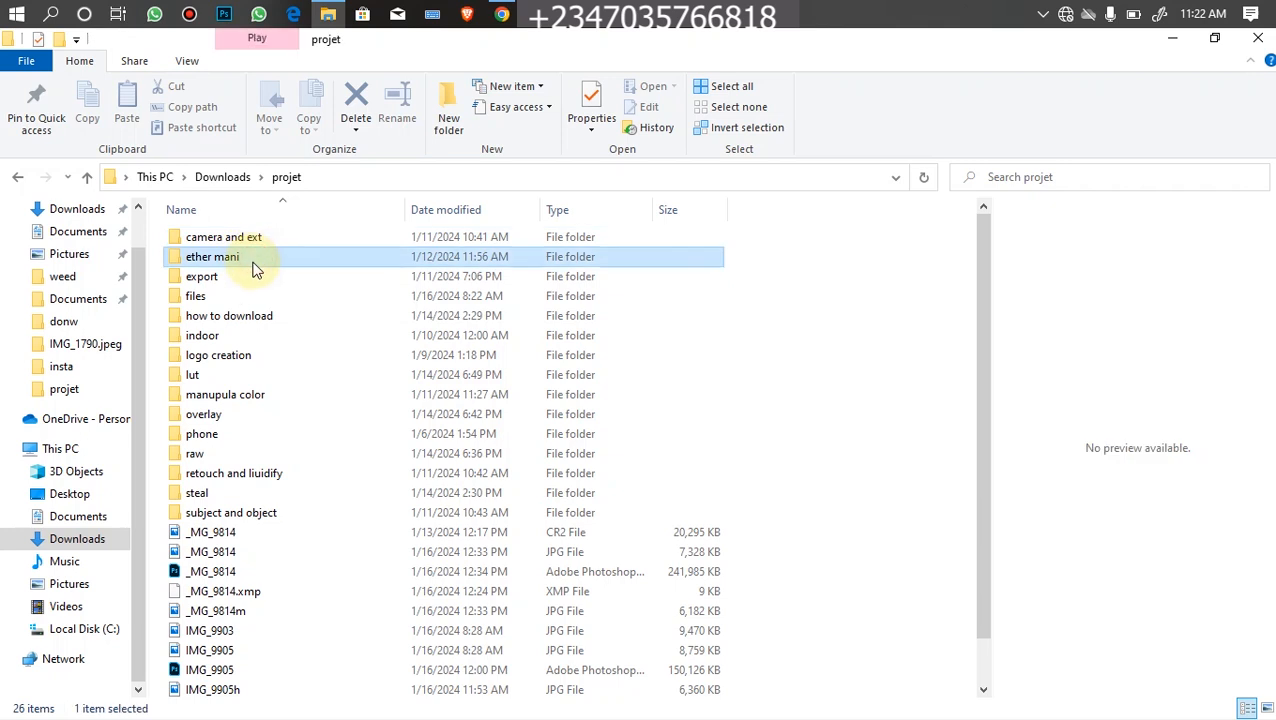
left_click(87, 177)
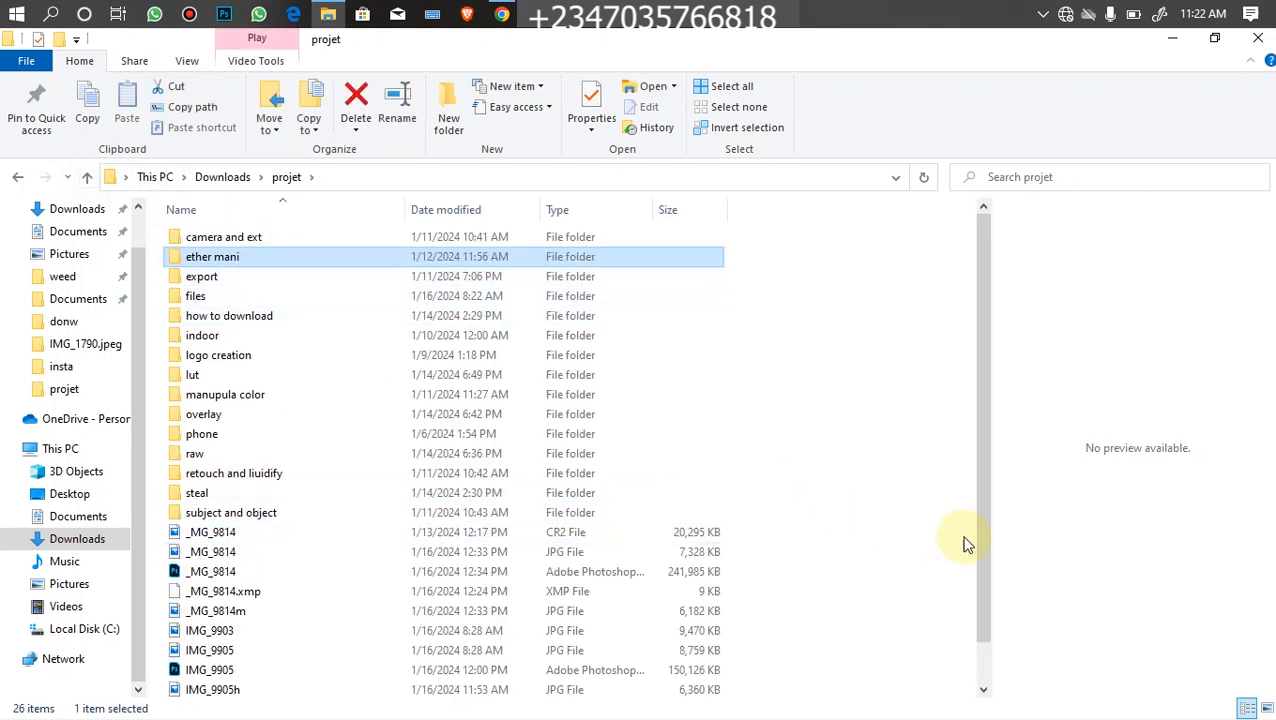
scroll(960, 600, "down", 1)
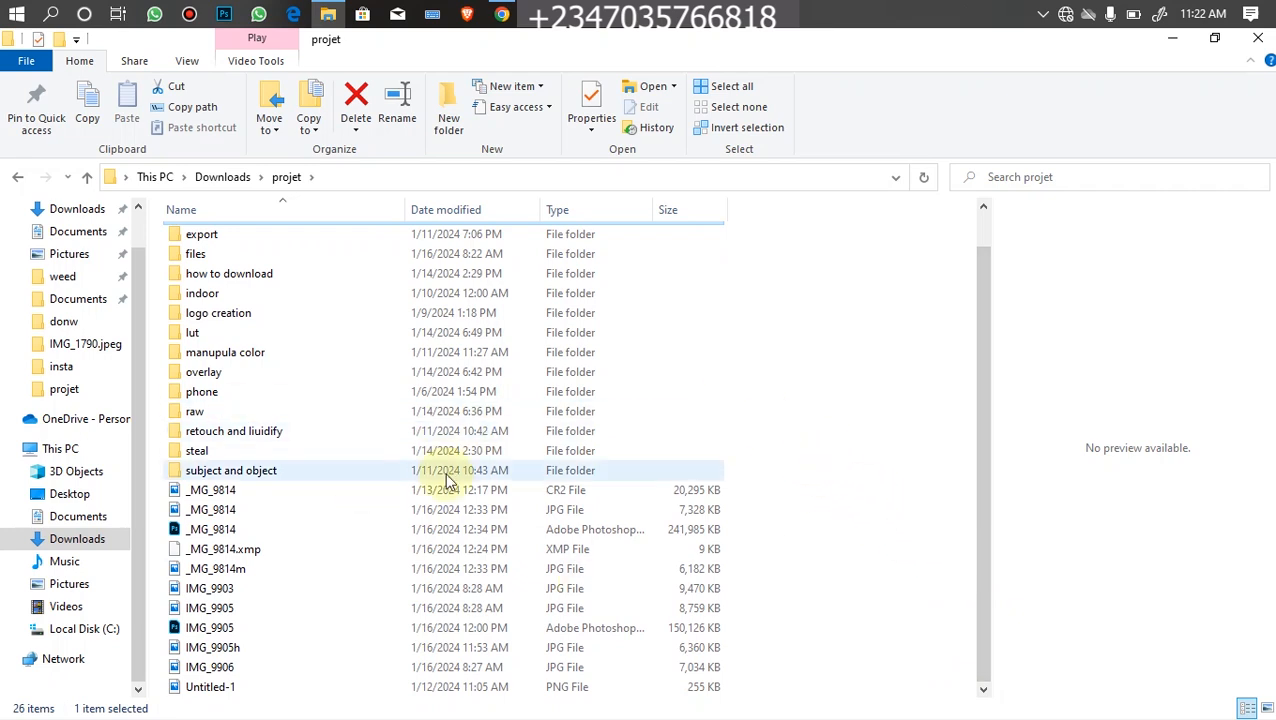
scroll(985, 590, "up", 1)
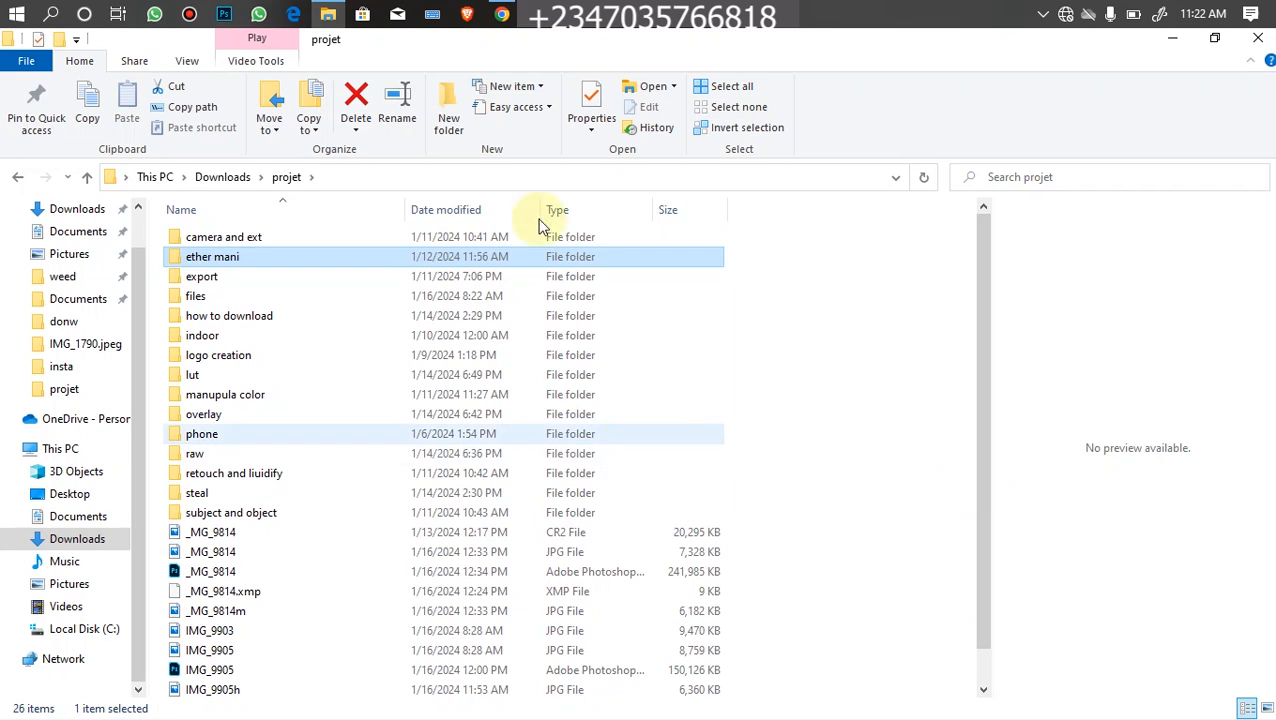
Minimize the file window, return to the course sales page in Chrome, and read its More Details section.
left_click(1173, 39)
left_click(822, 414)
left_click_drag(1270, 360, 1272, 470)
left_click_drag(1272, 354, 1238, 331)
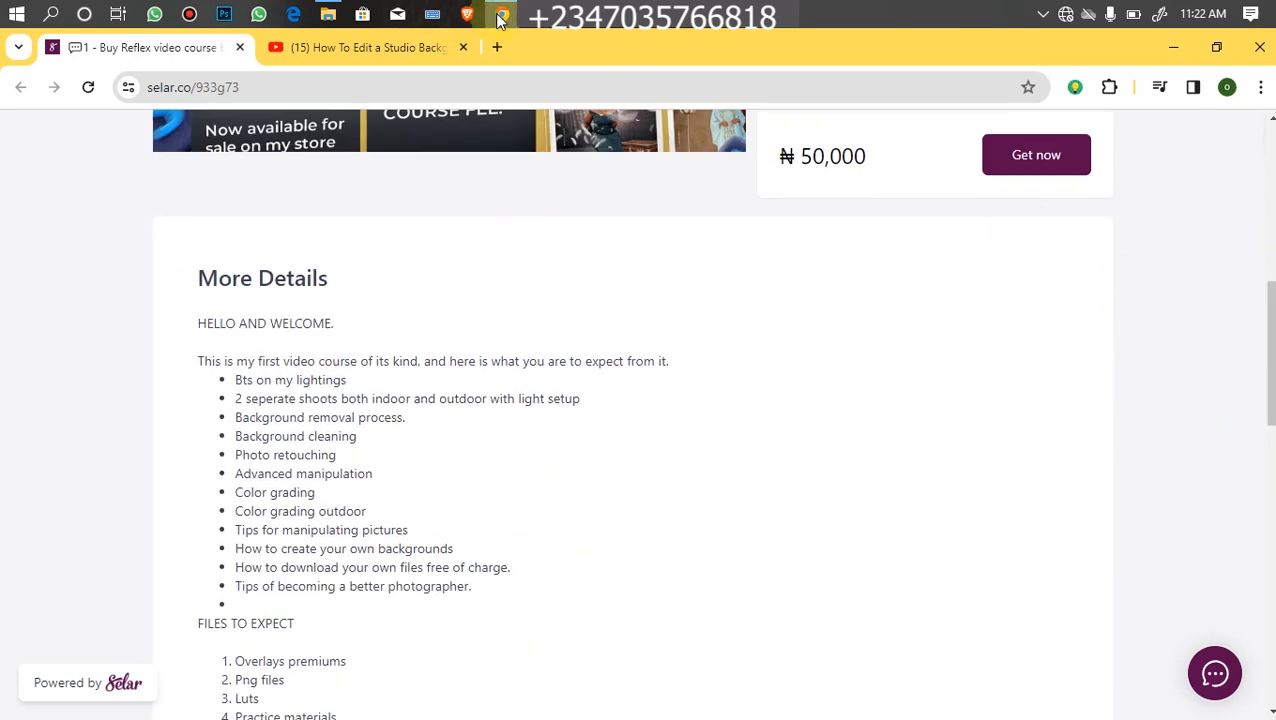